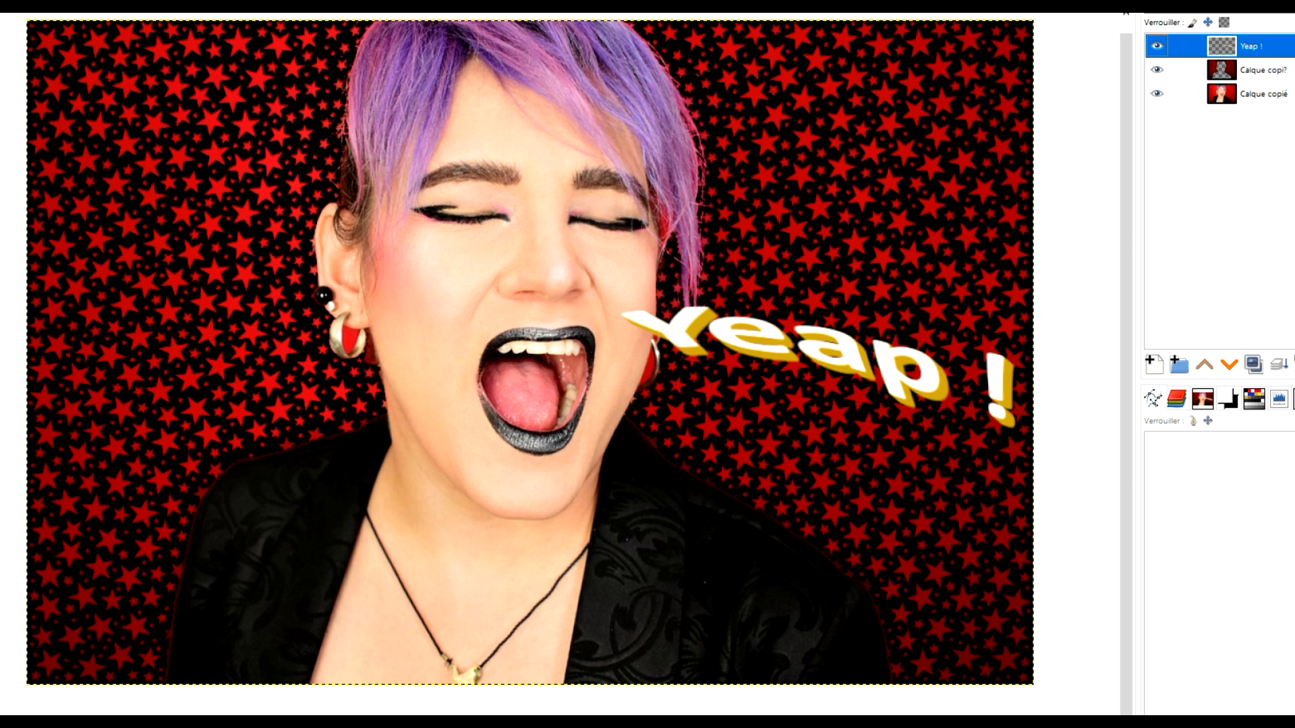
# Compare the finished image with the original photo by toggling the visibility of the "Yeap !" text and star-background layers
pyautogui.keyDown('shift'); pyautogui.click(1156, 93); pyautogui.keyUp('shift')
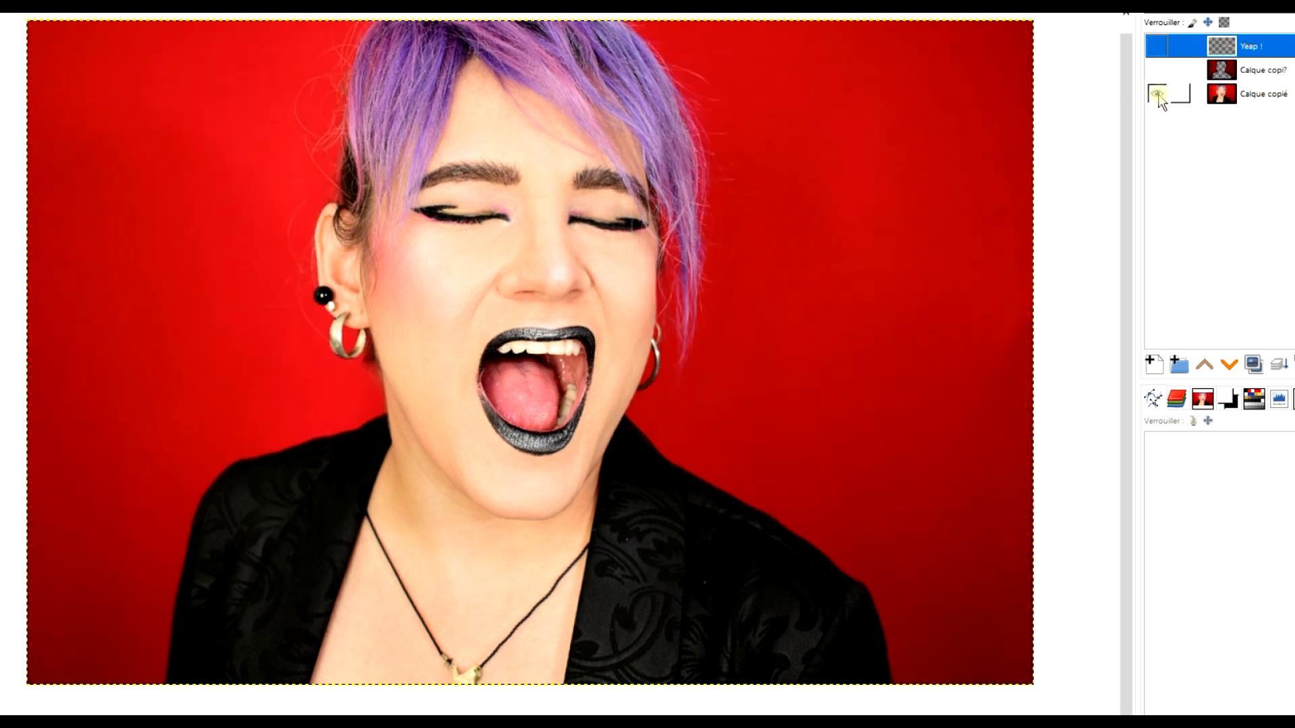
pyautogui.keyDown('shift'); pyautogui.click(1157, 94); pyautogui.keyUp('shift')
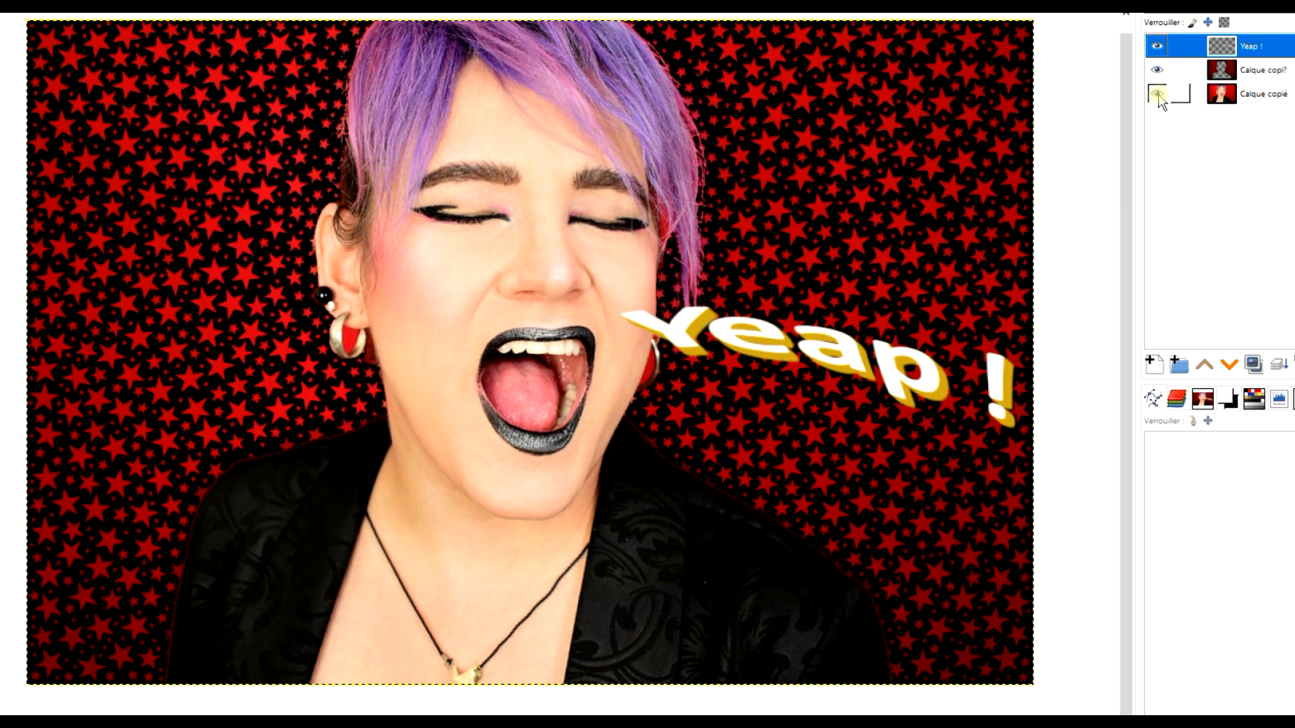
pyautogui.click(1156, 47)
pyautogui.click(1155, 47)
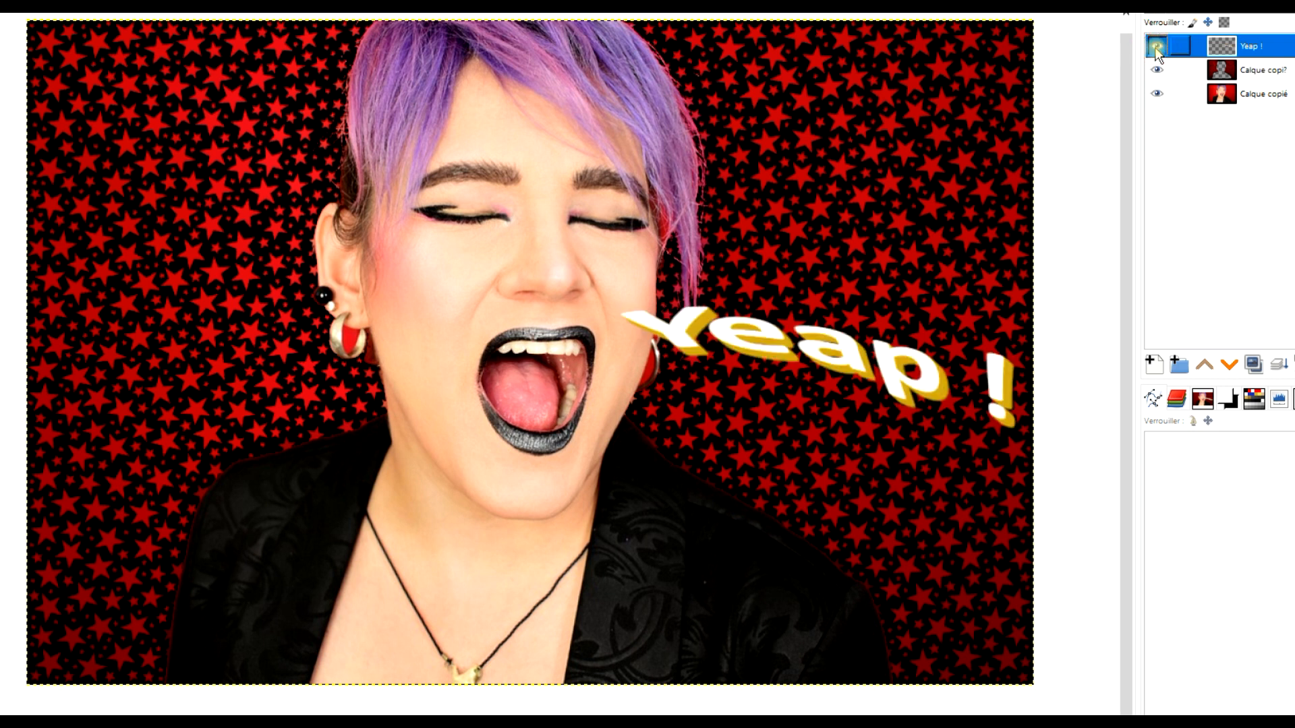
pyautogui.click(1156, 47)
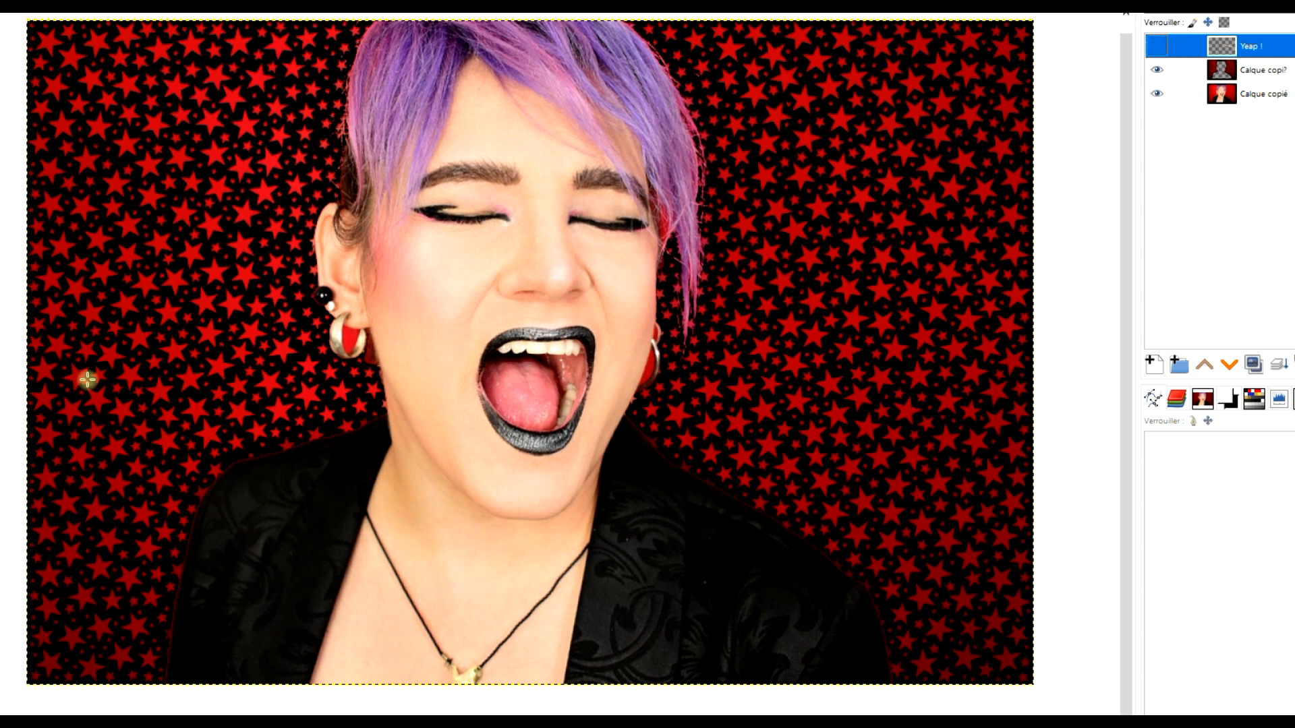
pyautogui.click(1158, 70)
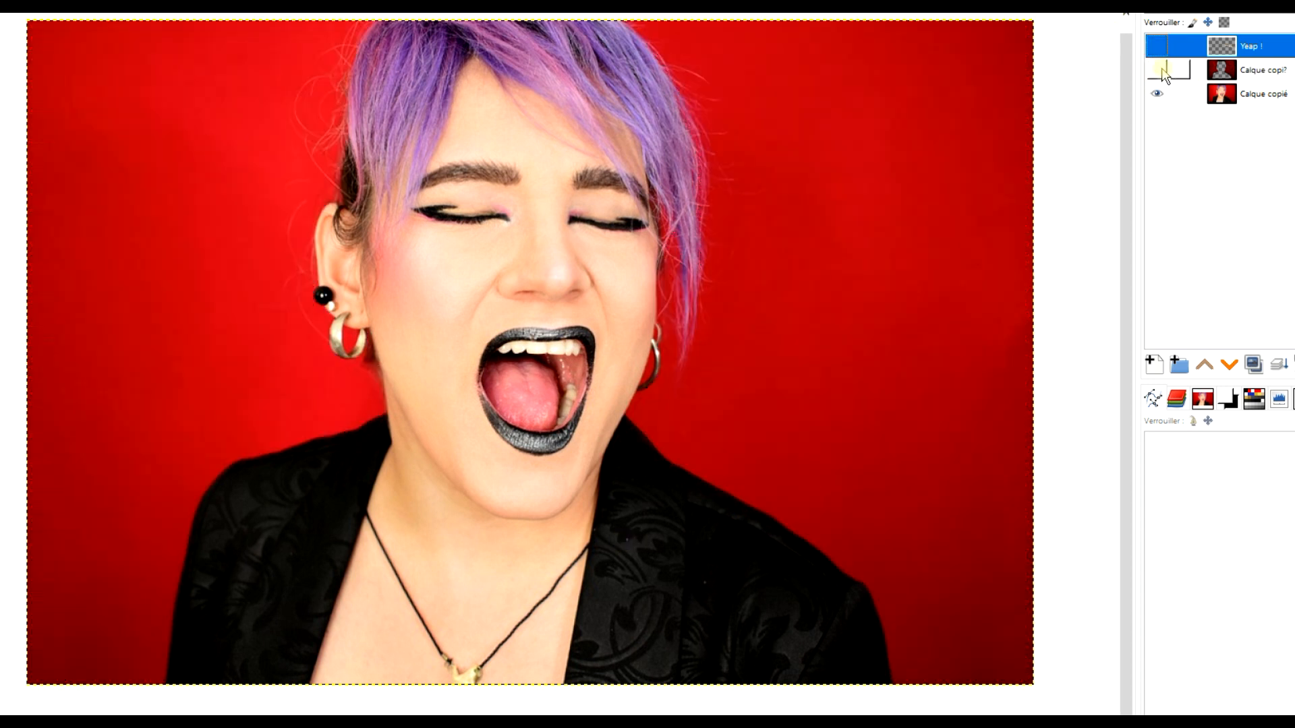
pyautogui.click(1157, 70)
pyautogui.click(1156, 46)
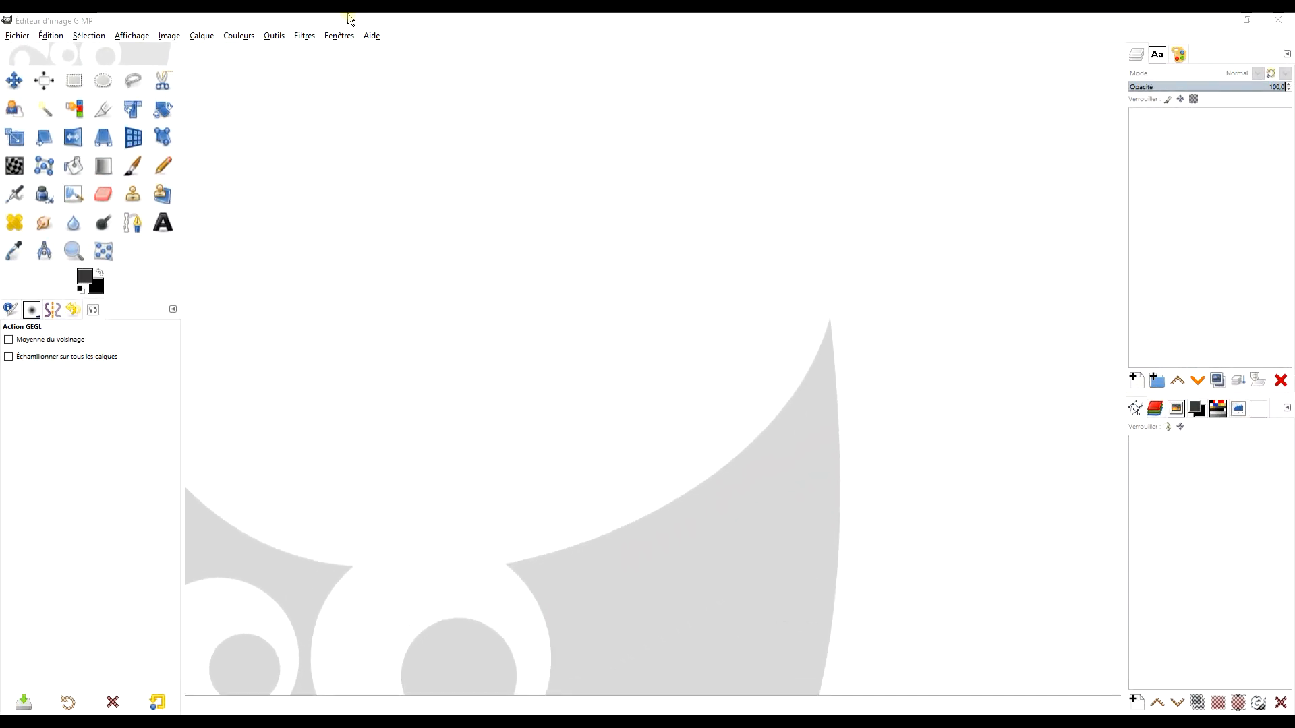
# Copy the purple-haired portrait from its Pixabay page in the browser and paste it into GIMP as a new image
pyautogui.click(346, 21)
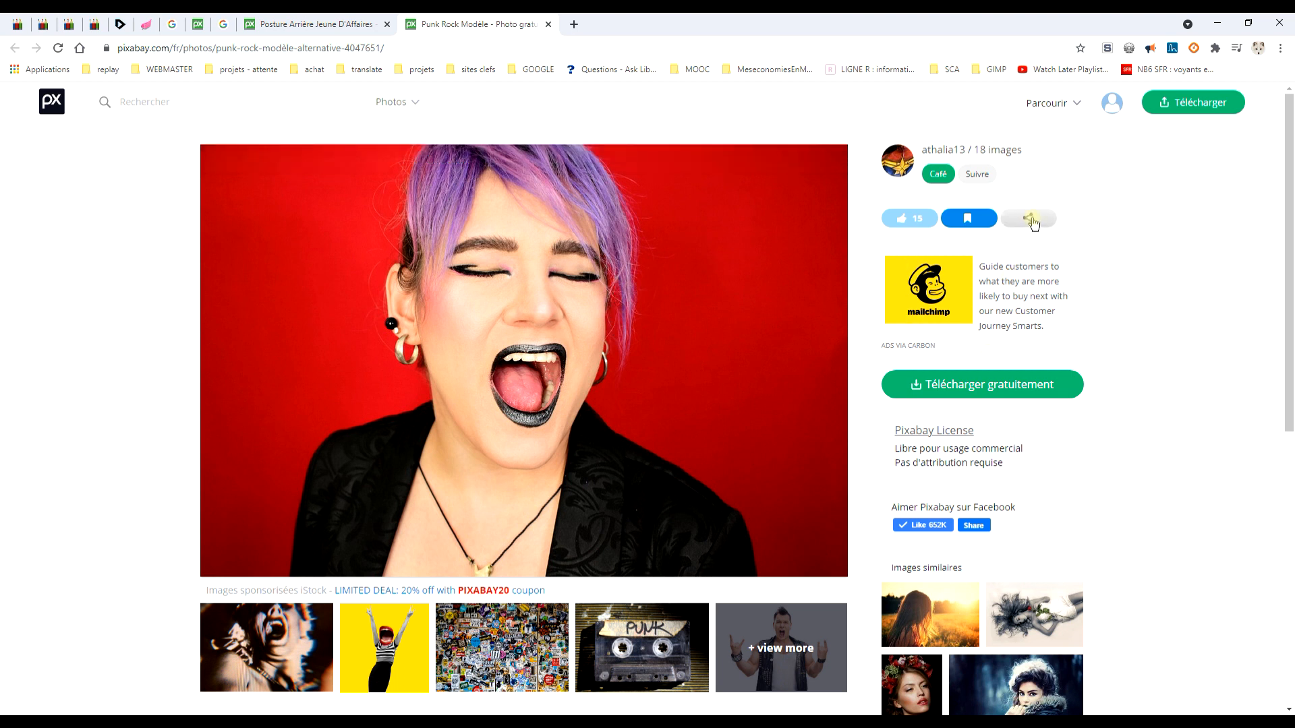
pyautogui.rightClick(523, 291)
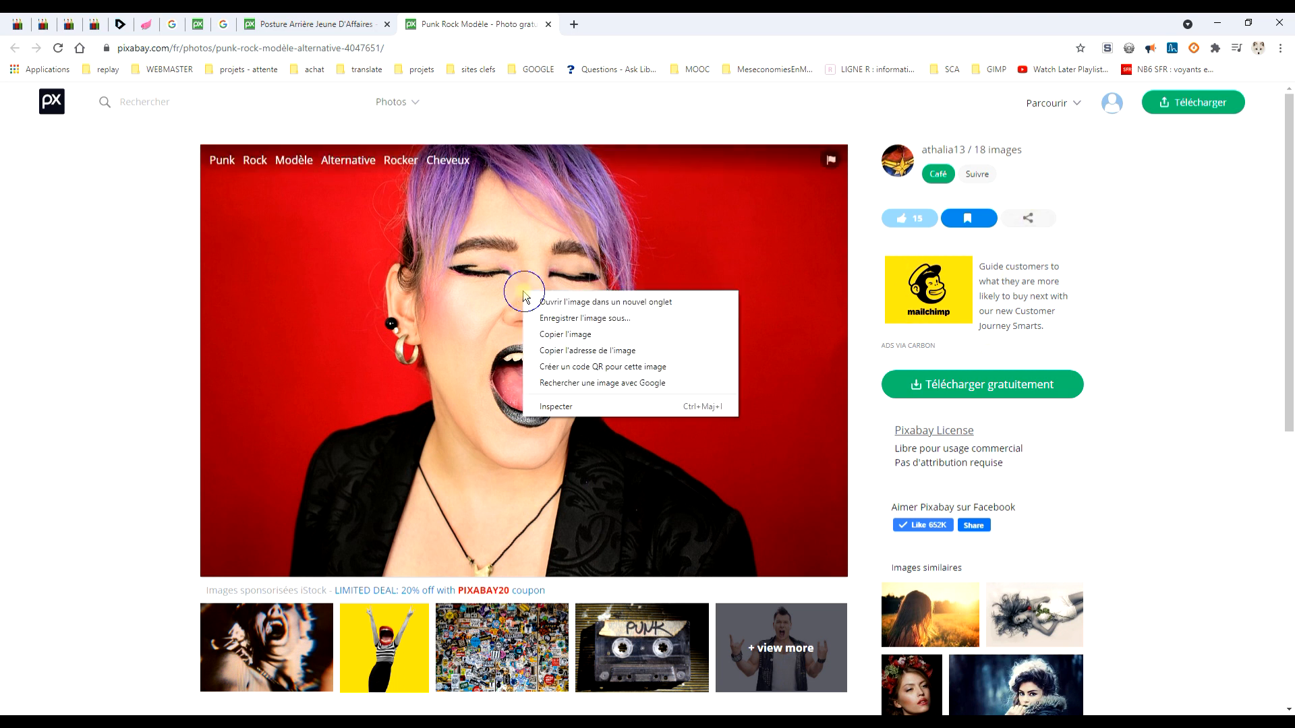
pyautogui.click(574, 336)
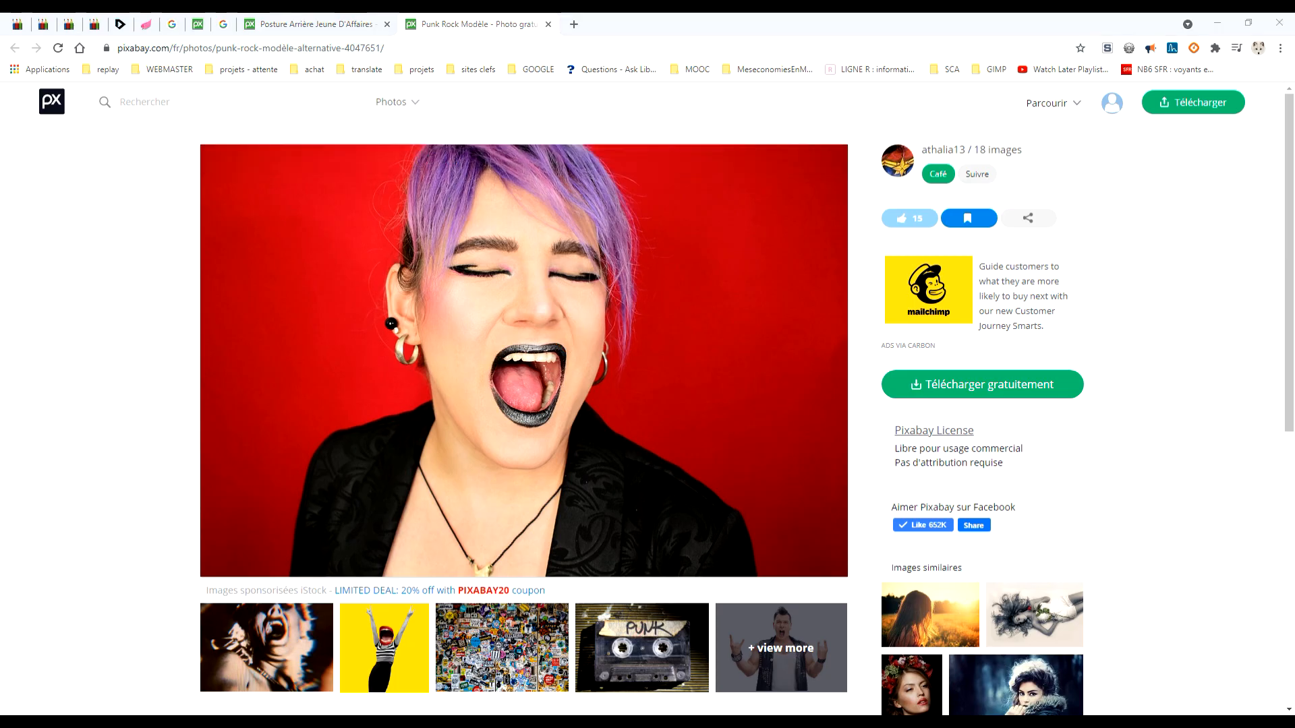
pyautogui.hotkey('alt', 'Tab')
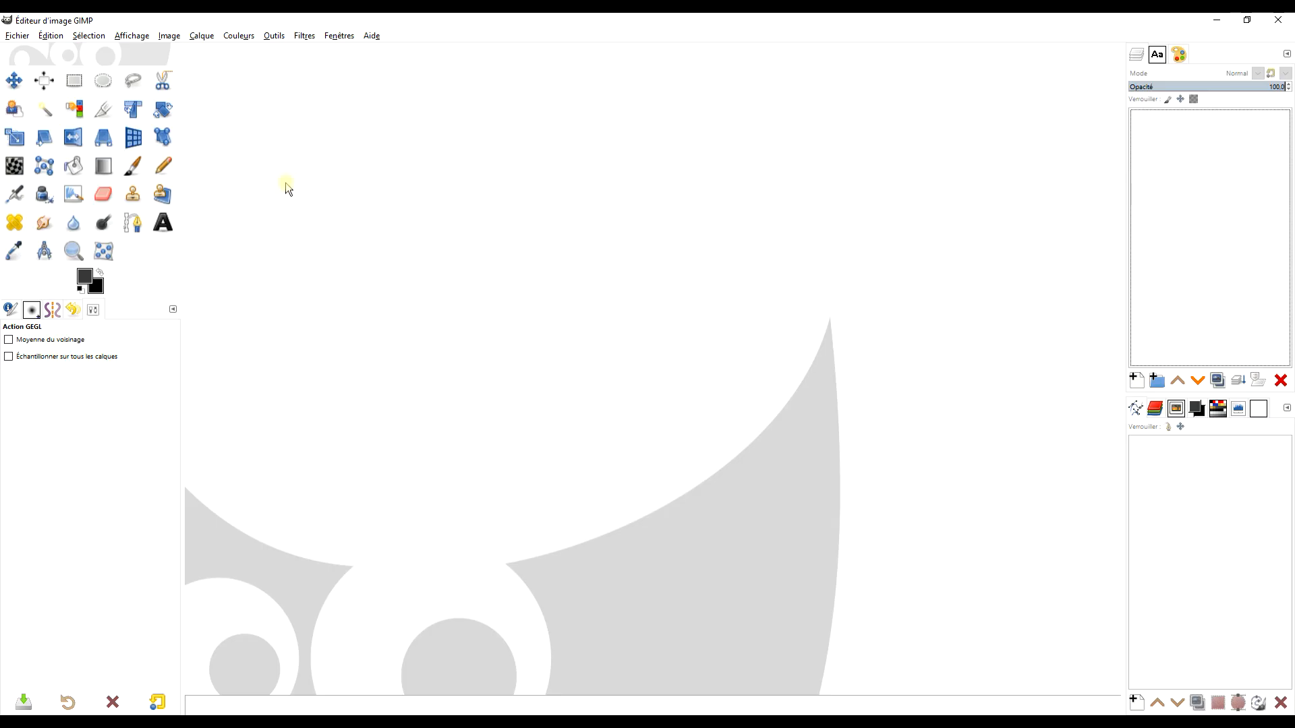
pyautogui.click(47, 38)
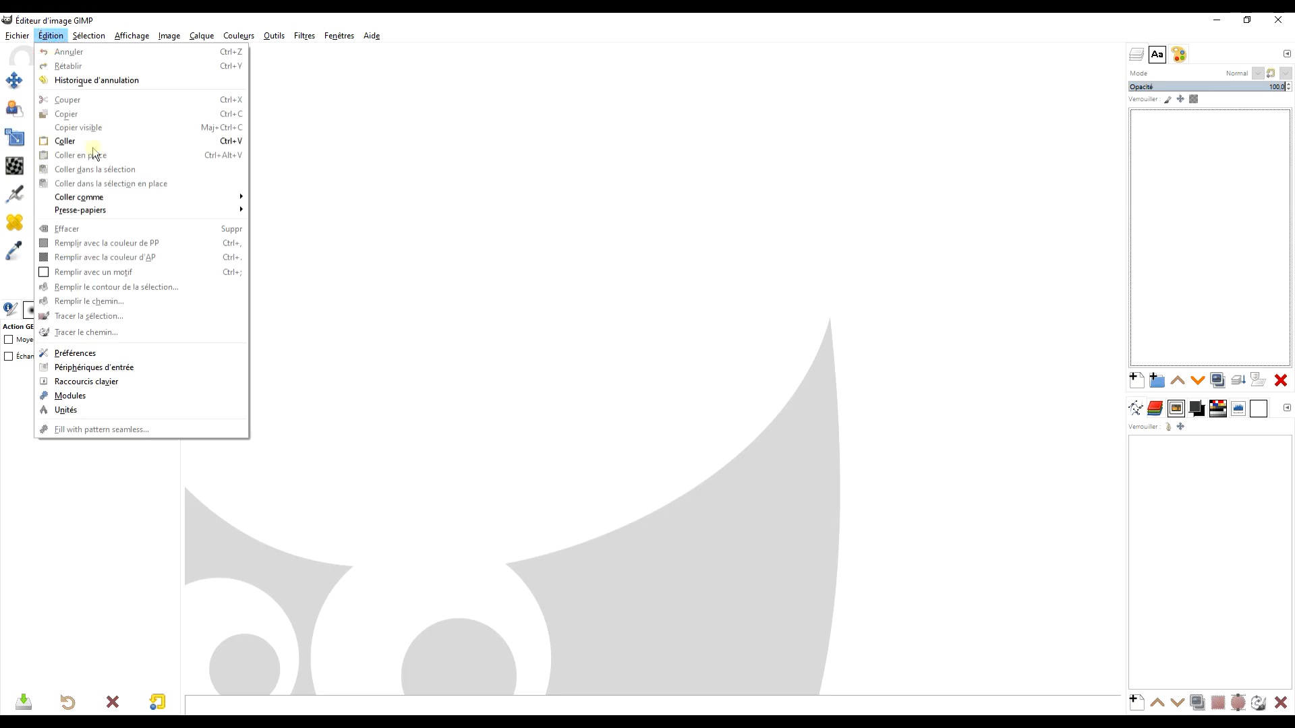
pyautogui.moveTo(121, 197)
pyautogui.click(312, 225)
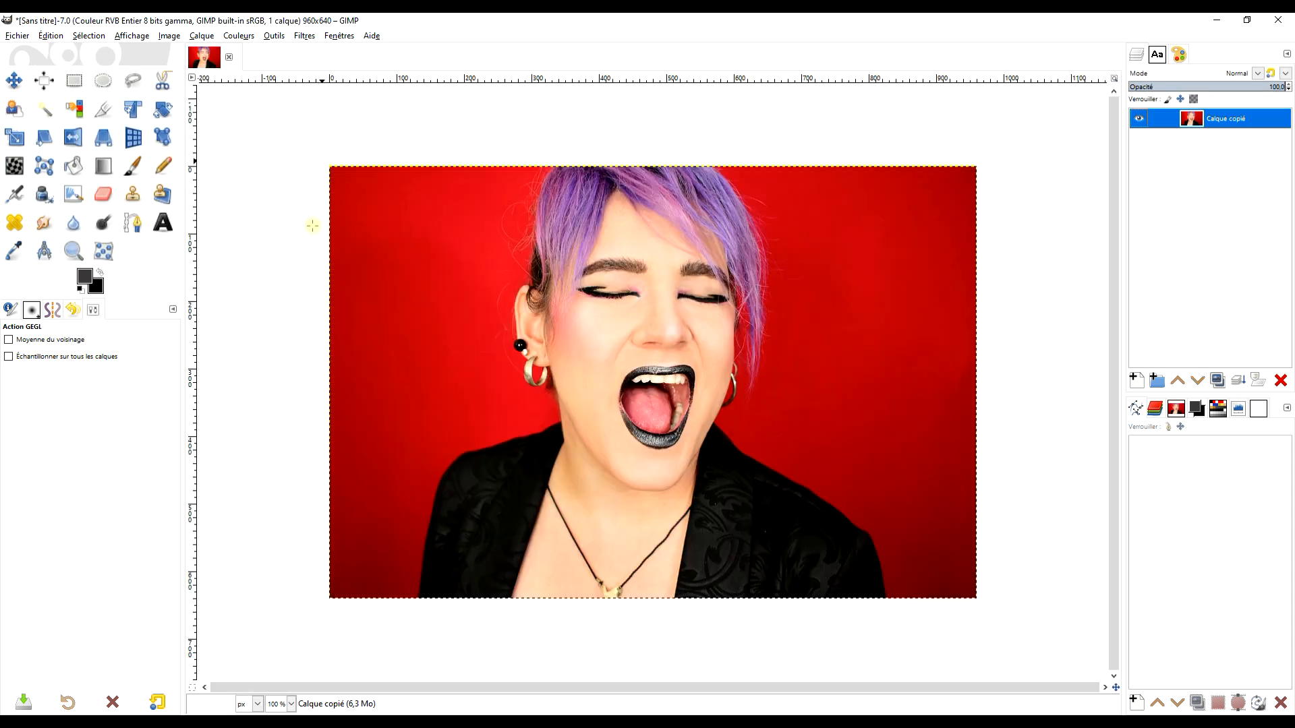
# Select the whole red background on both sides of the person with Fuzzy Select in add-to-selection mode
pyautogui.moveTo(514, 267); pyautogui.dragTo(486, 219)
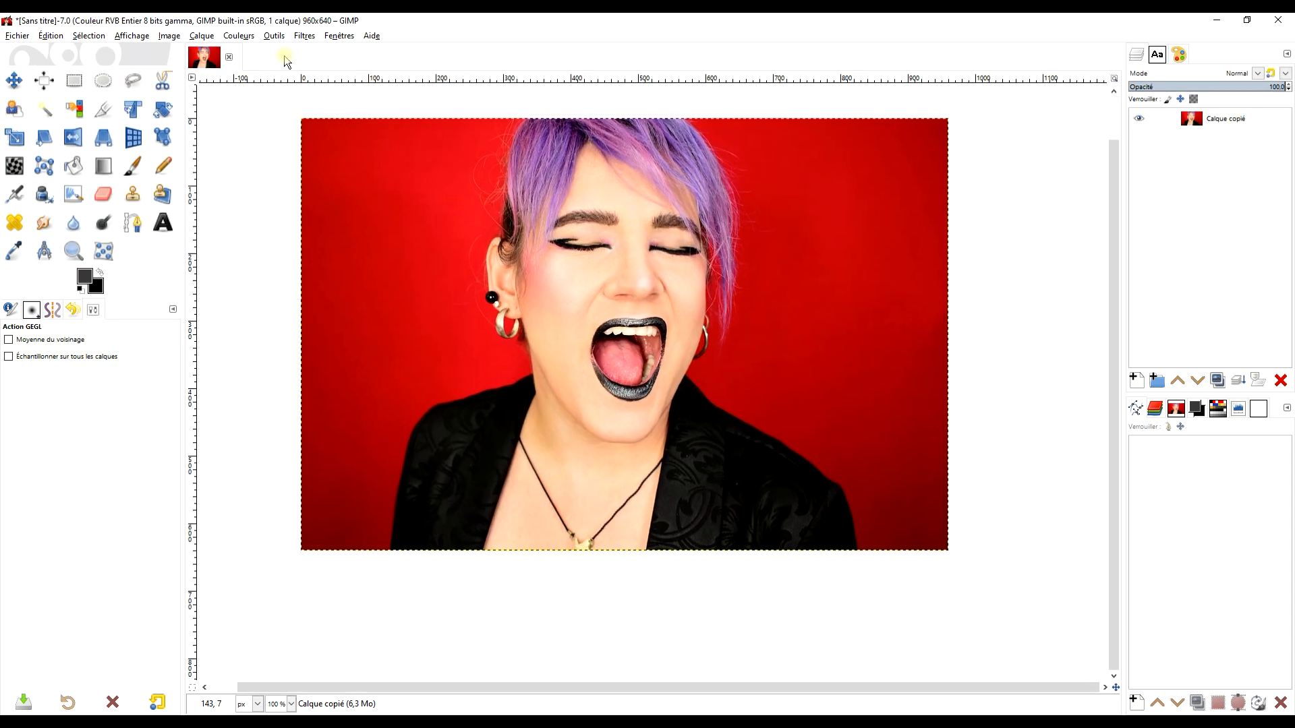
pyautogui.click(76, 251)
pyautogui.moveTo(345, 153); pyautogui.dragTo(993, 580)
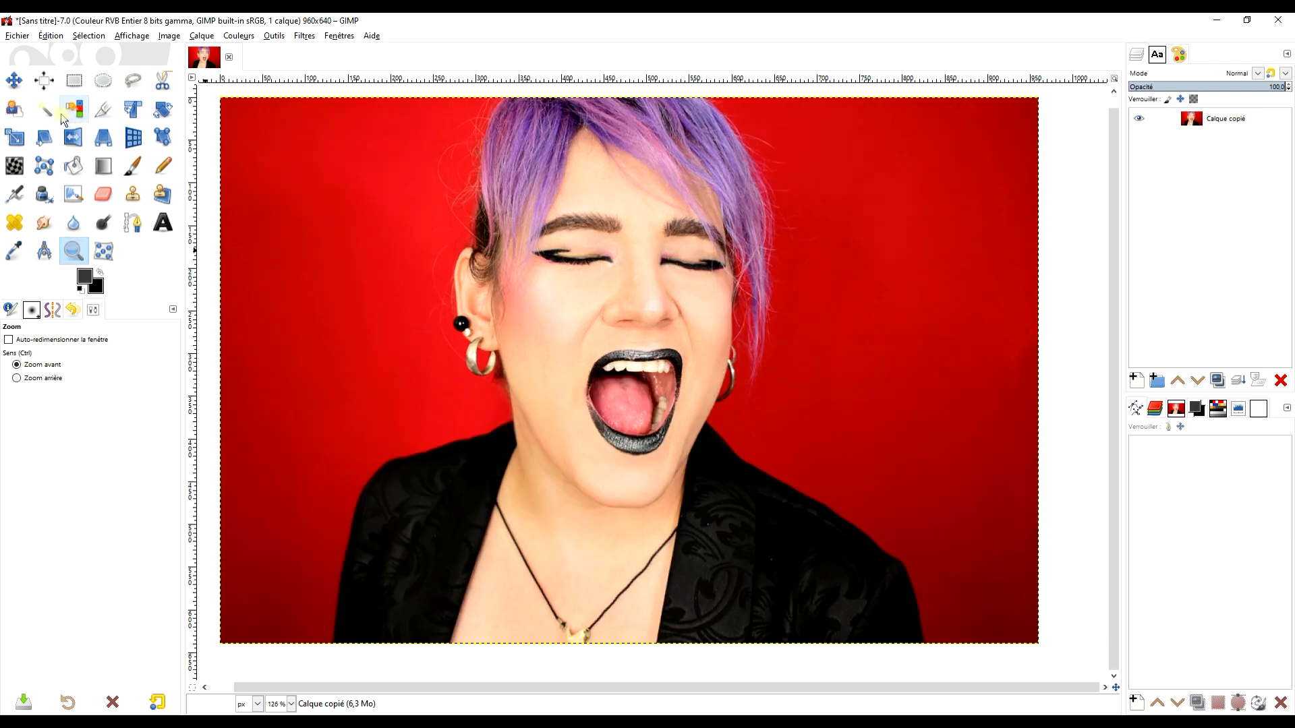
pyautogui.click(44, 110)
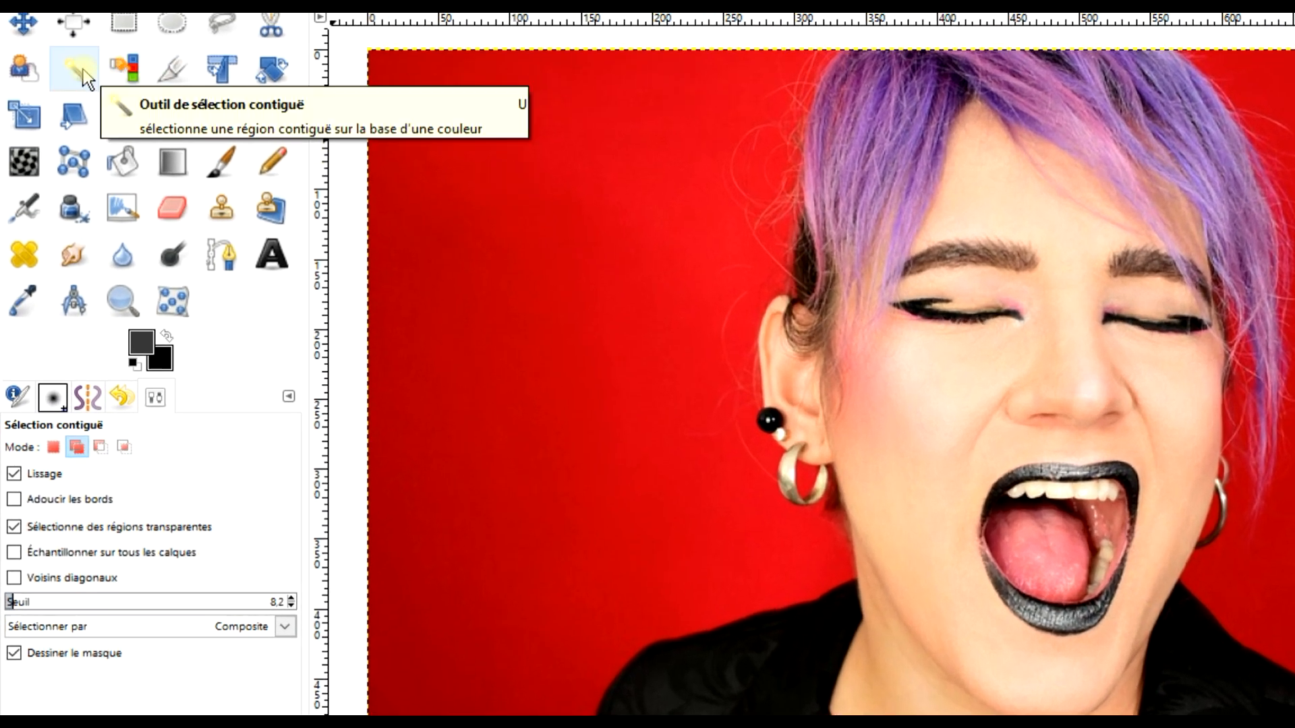
pyautogui.click(53, 448)
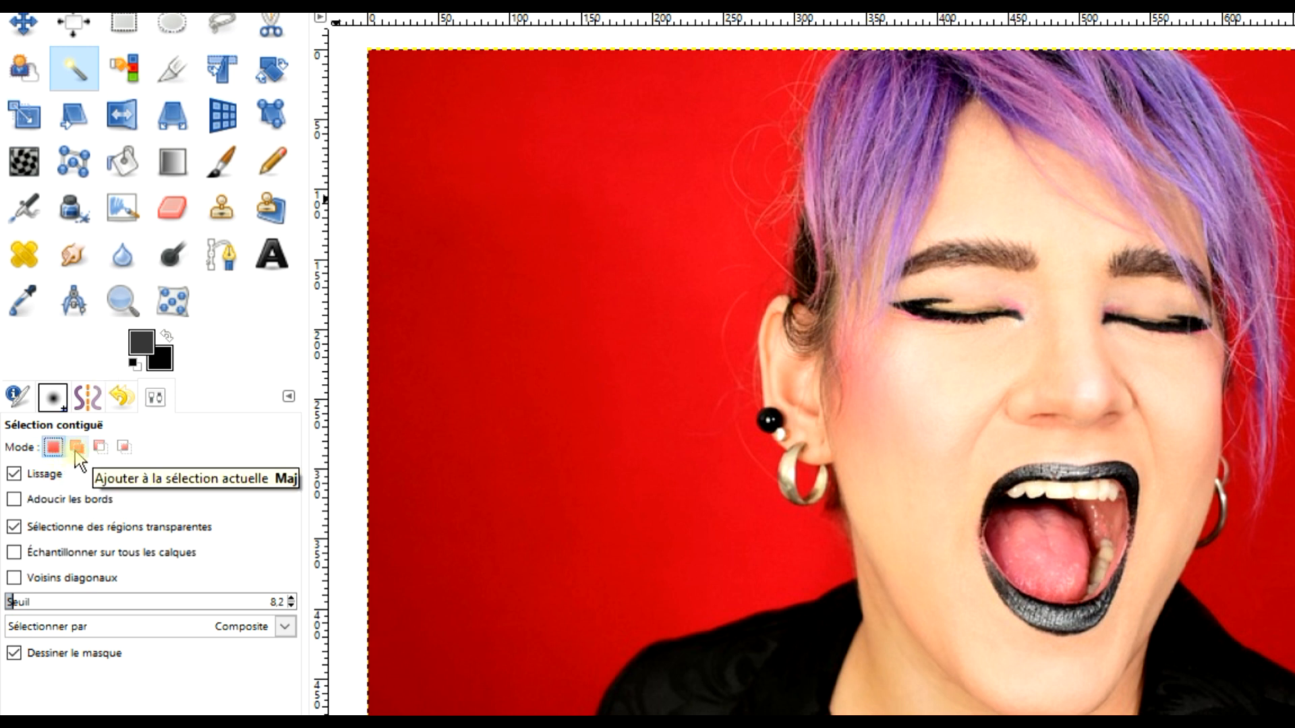
pyautogui.click(75, 447)
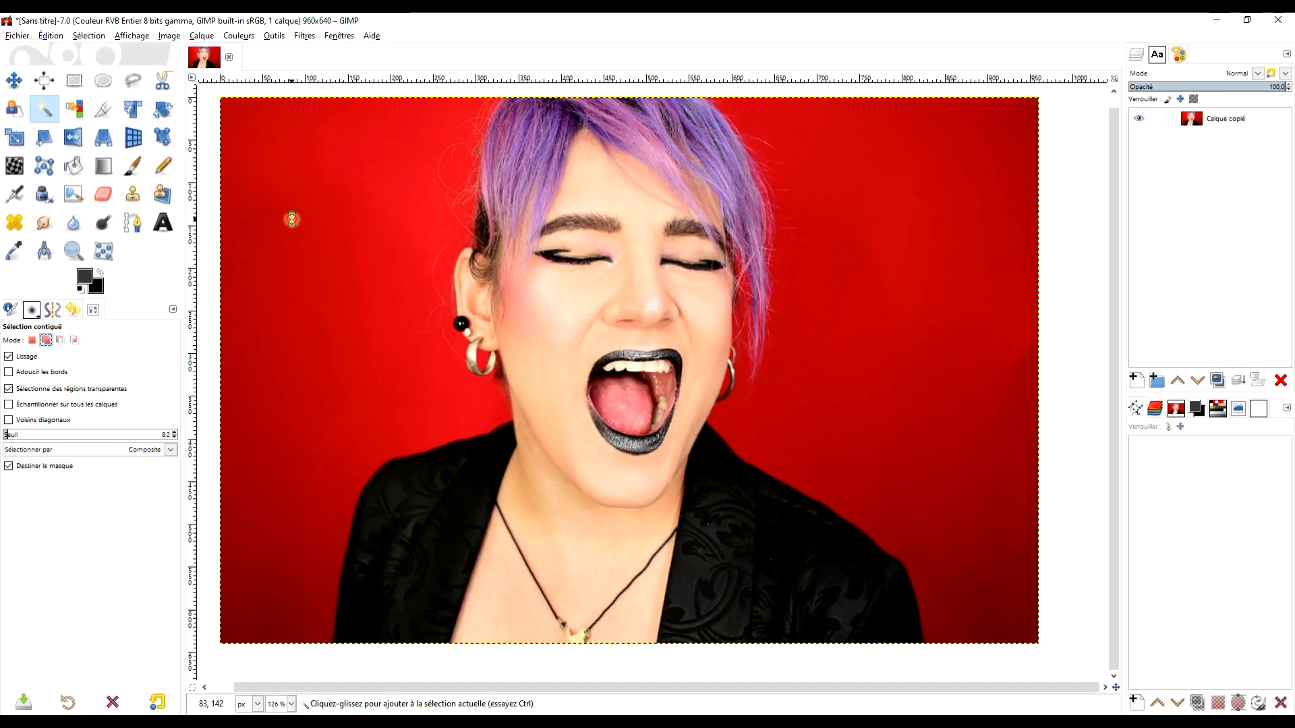
pyautogui.moveTo(291, 219); pyautogui.dragTo(333, 261)
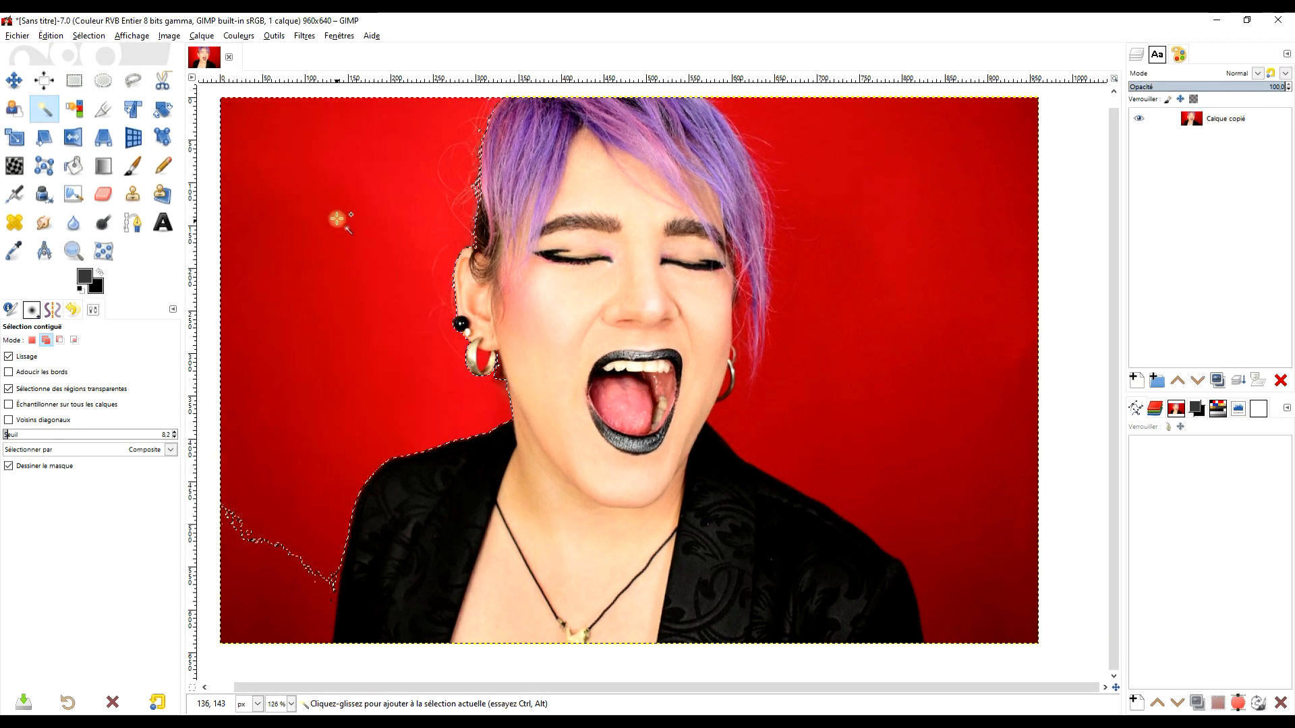
pyautogui.moveTo(262, 595); pyautogui.dragTo(264, 615)
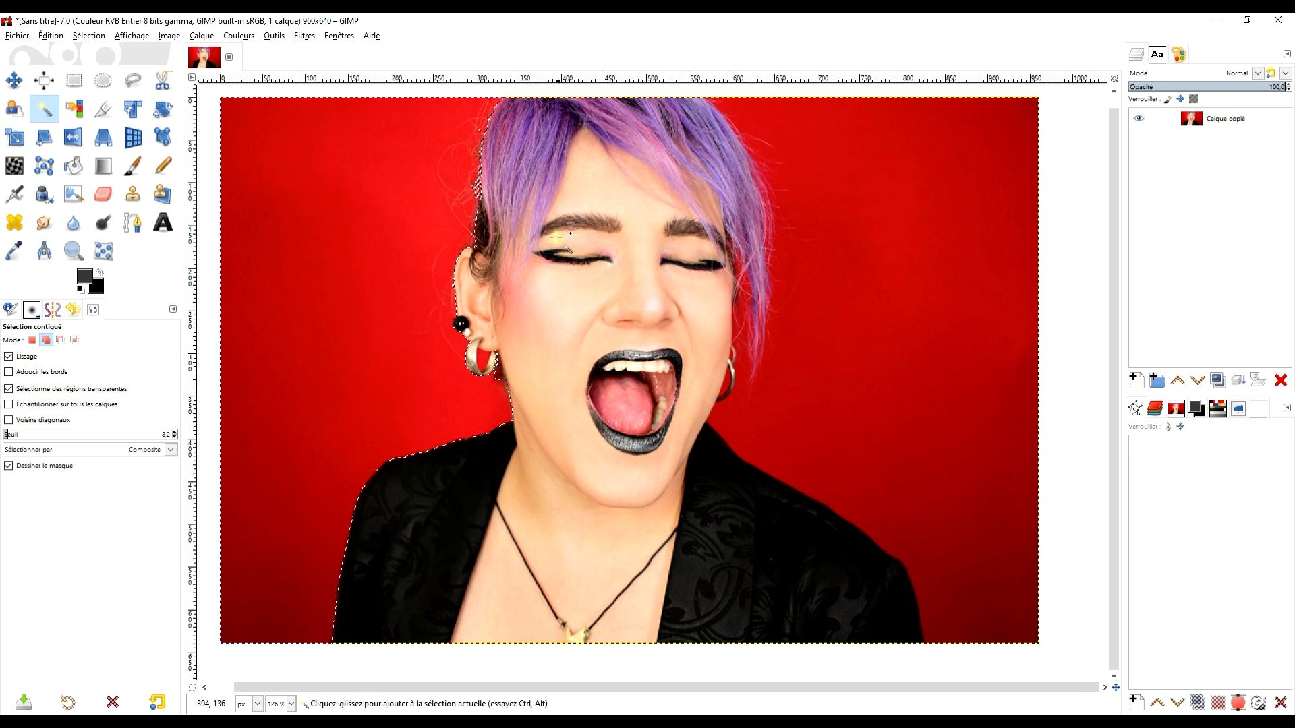
pyautogui.moveTo(1049, 183); pyautogui.dragTo(907, 316)
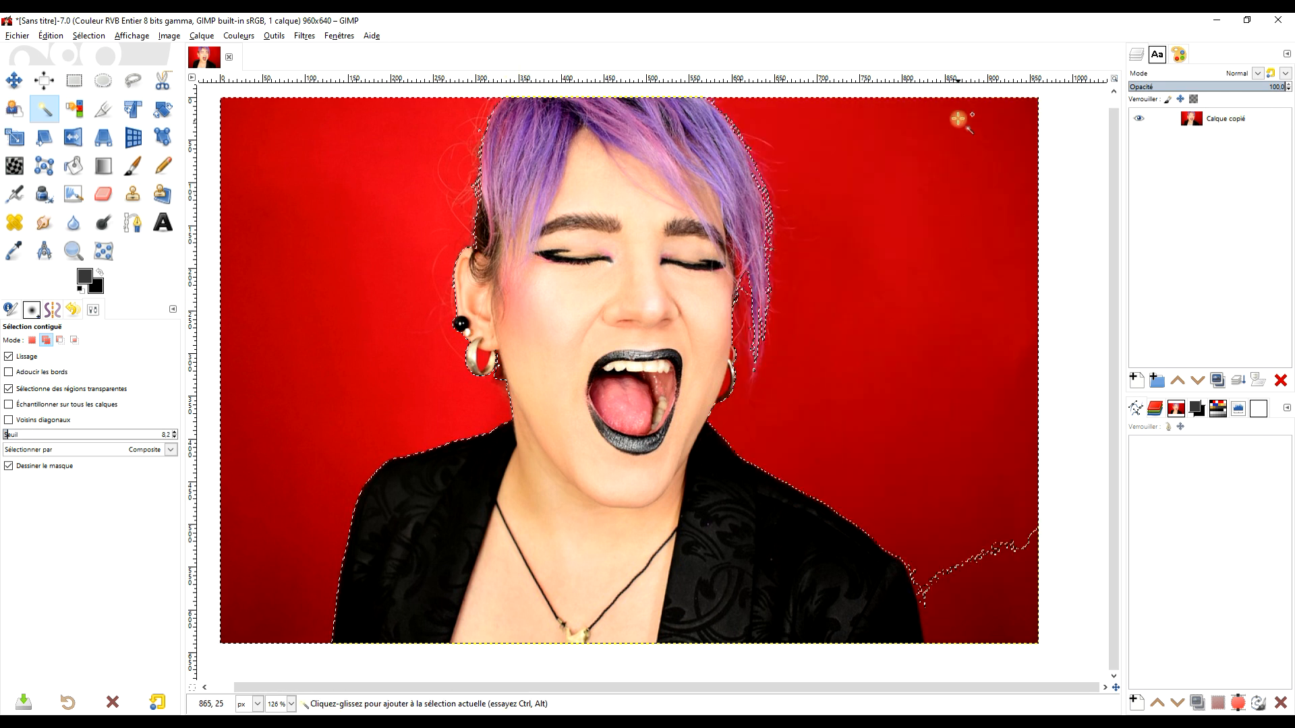
pyautogui.moveTo(978, 563); pyautogui.dragTo(979, 610)
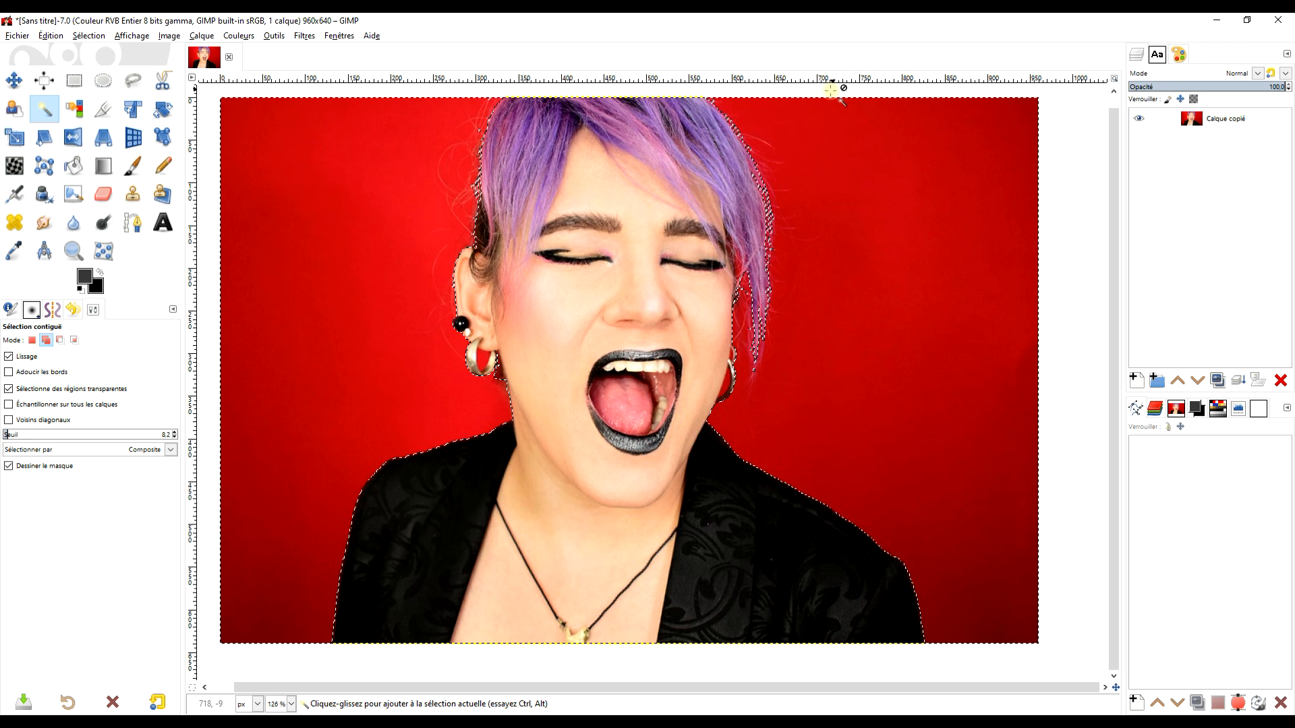
# Open the G'MIC-Qt filters, search for "sha" and choose the artistic Shapeism filter
pyautogui.click(303, 36)
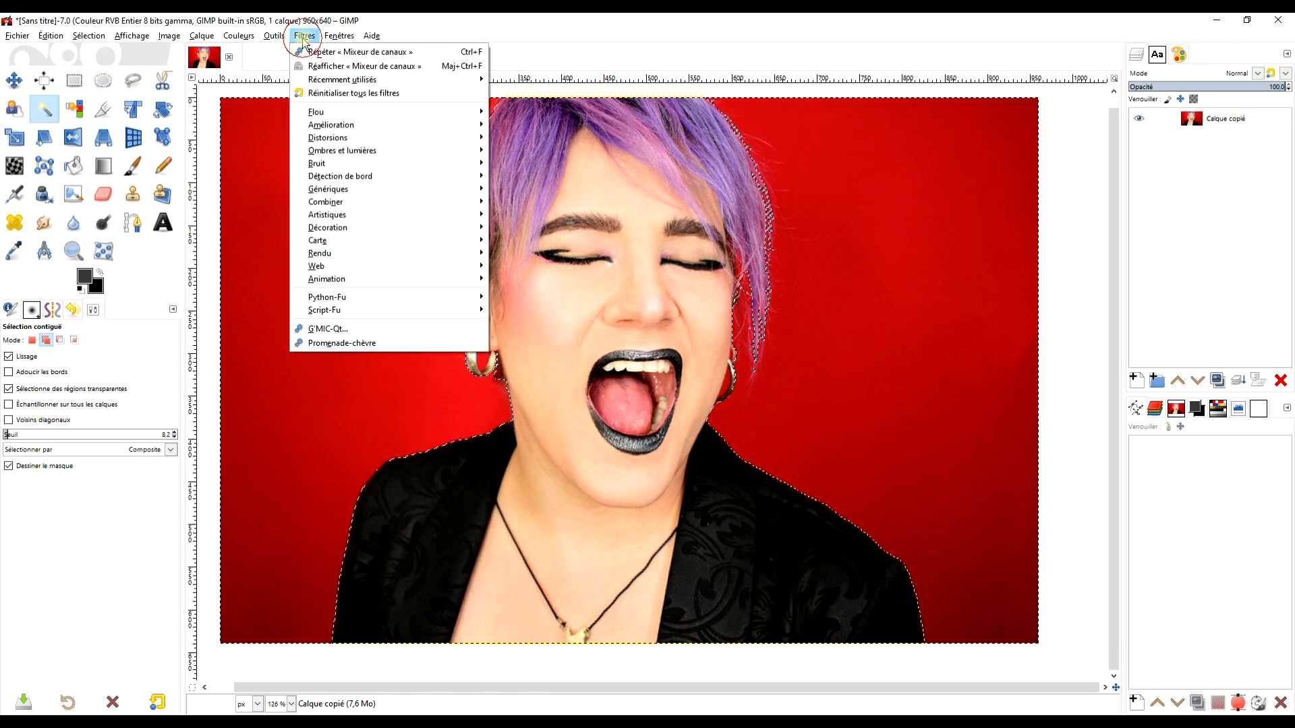
pyautogui.click(340, 328)
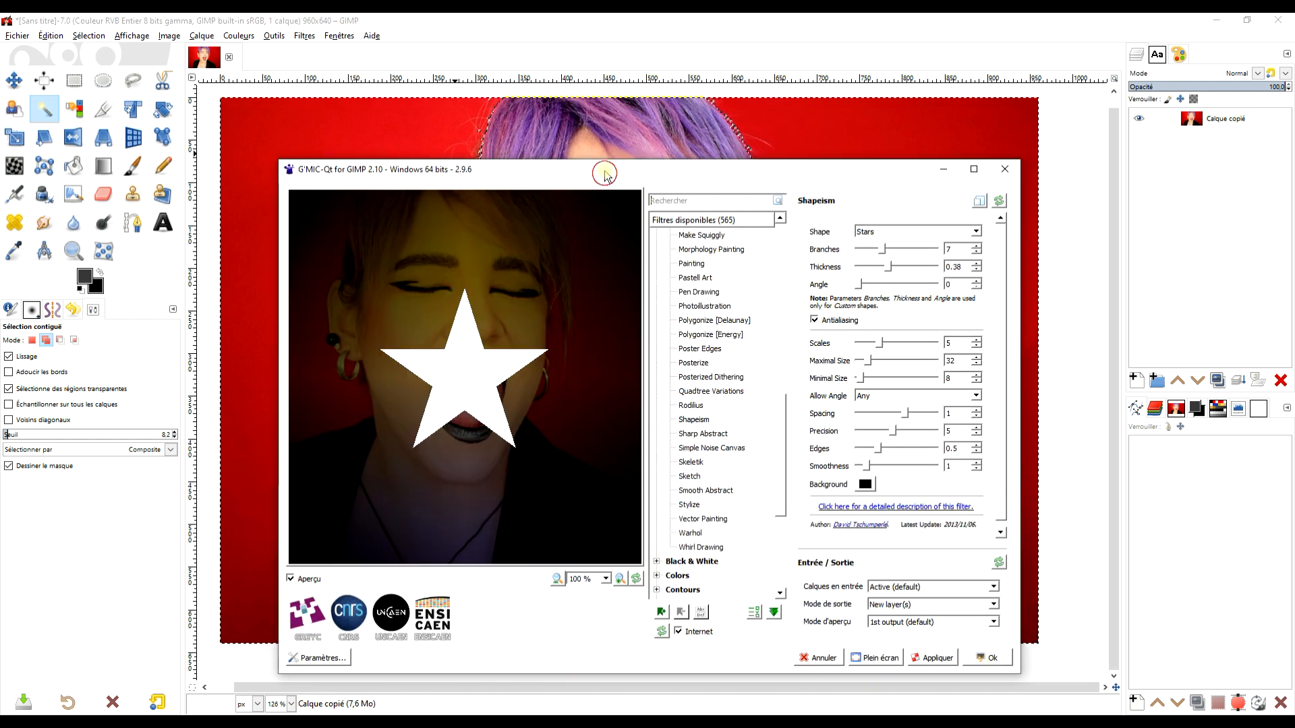
pyautogui.moveTo(604, 168); pyautogui.dragTo(595, 90)
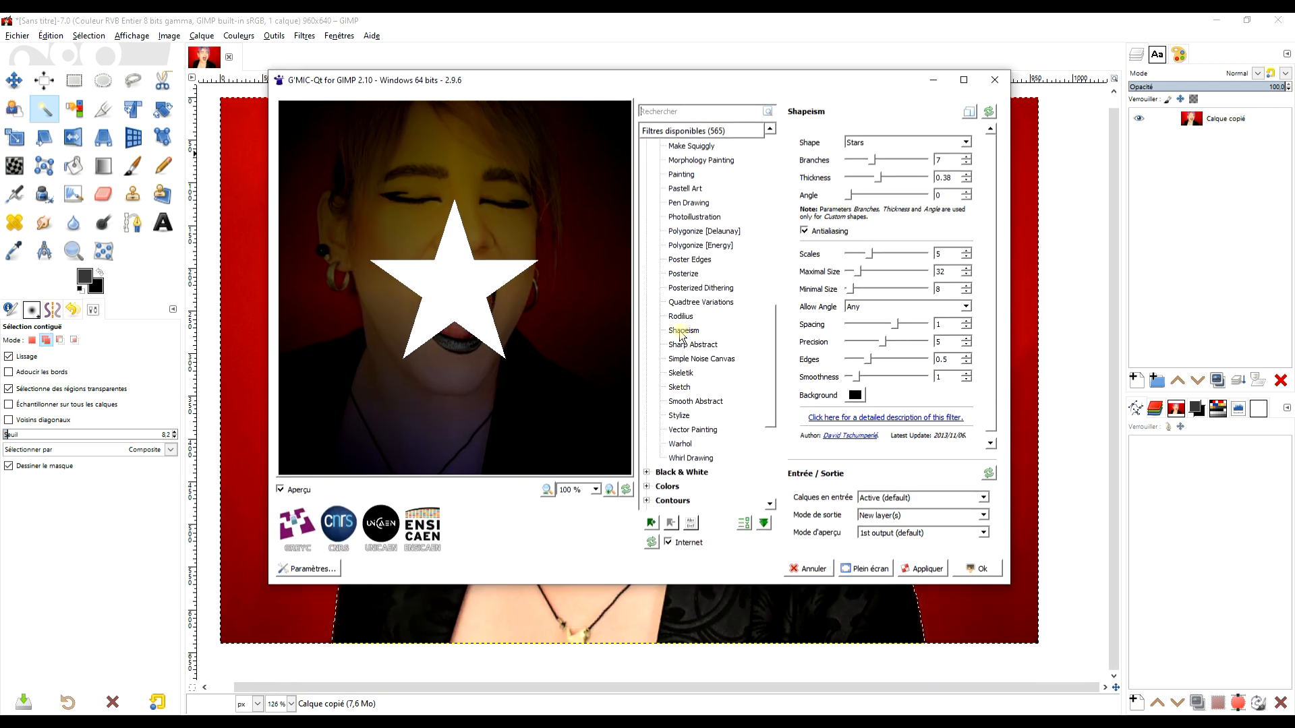
pyautogui.click(666, 110)
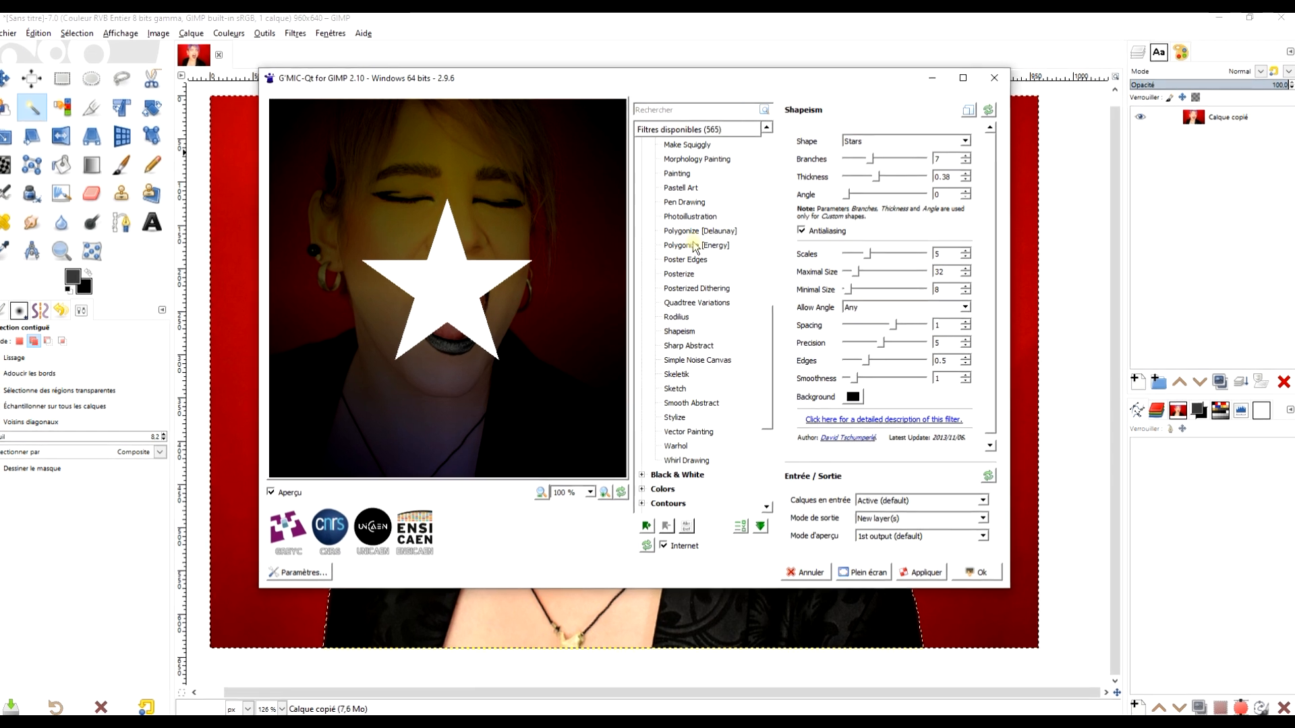
pyautogui.write('sha')
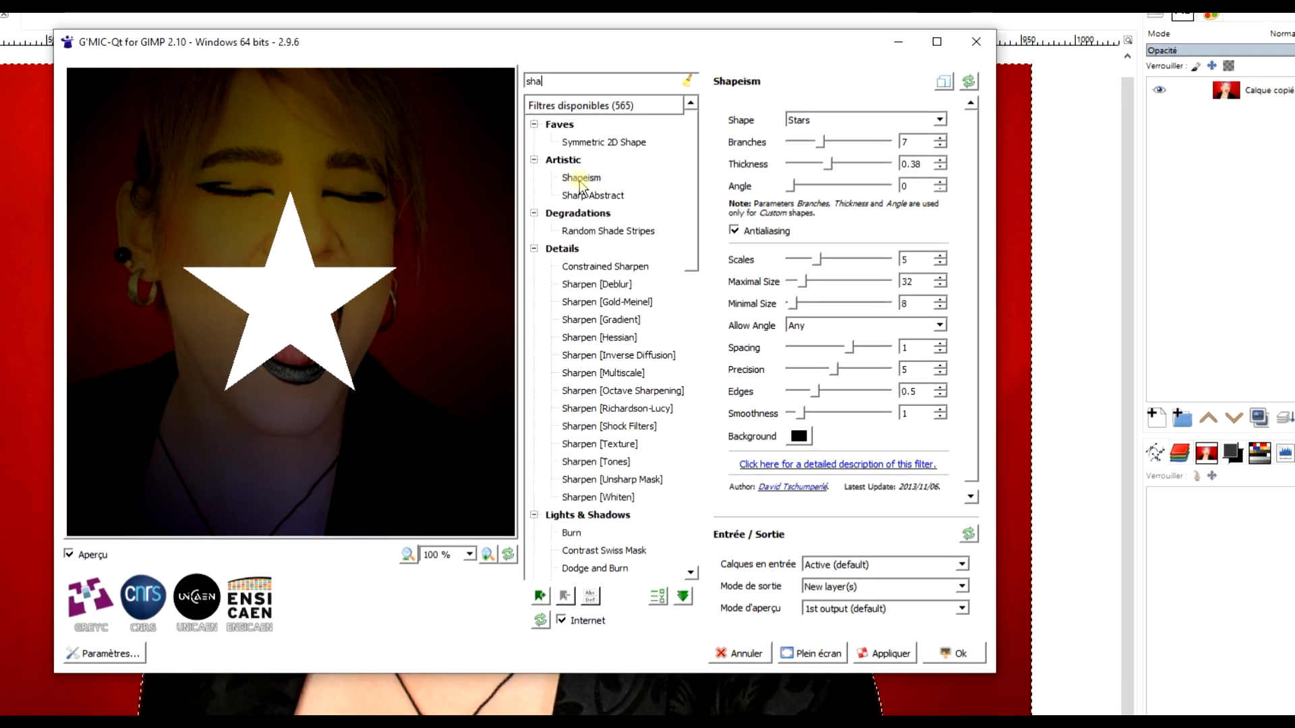
pyautogui.click(580, 180)
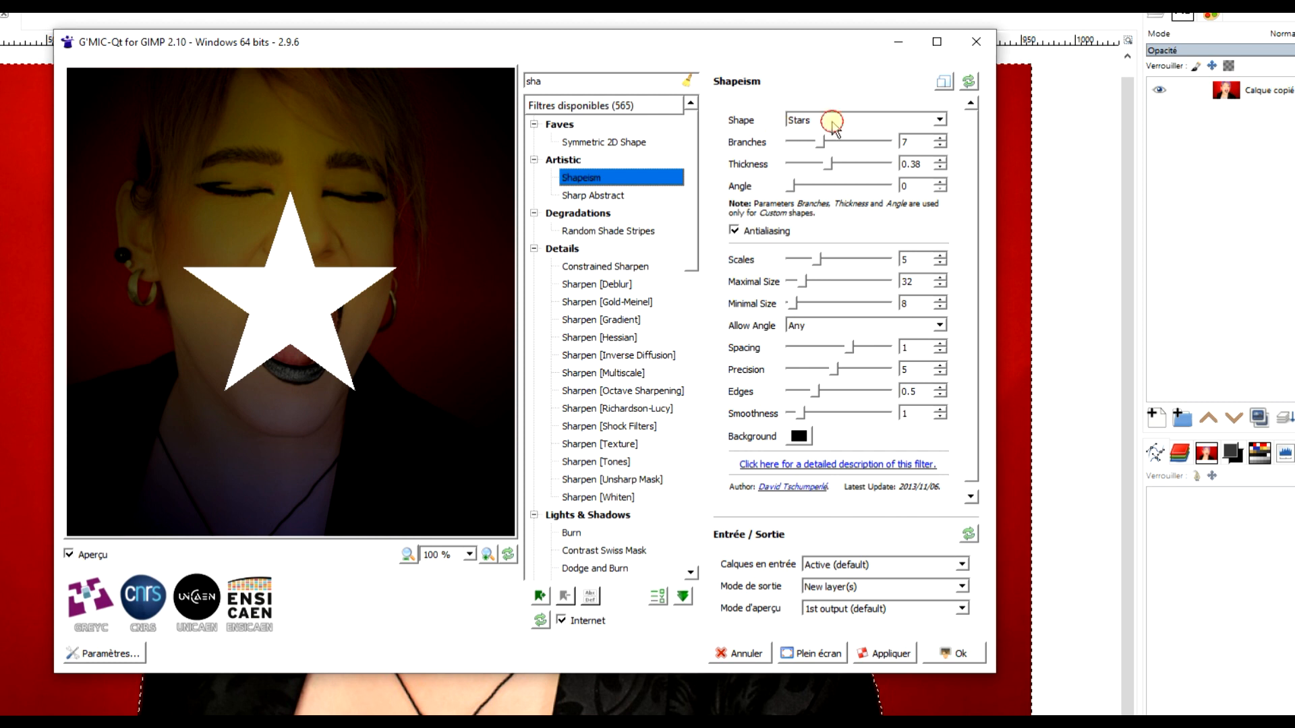
# Try the Circles, Hexagon and Diamond shapes for the Shapeism filter in the preview
pyautogui.click(832, 122)
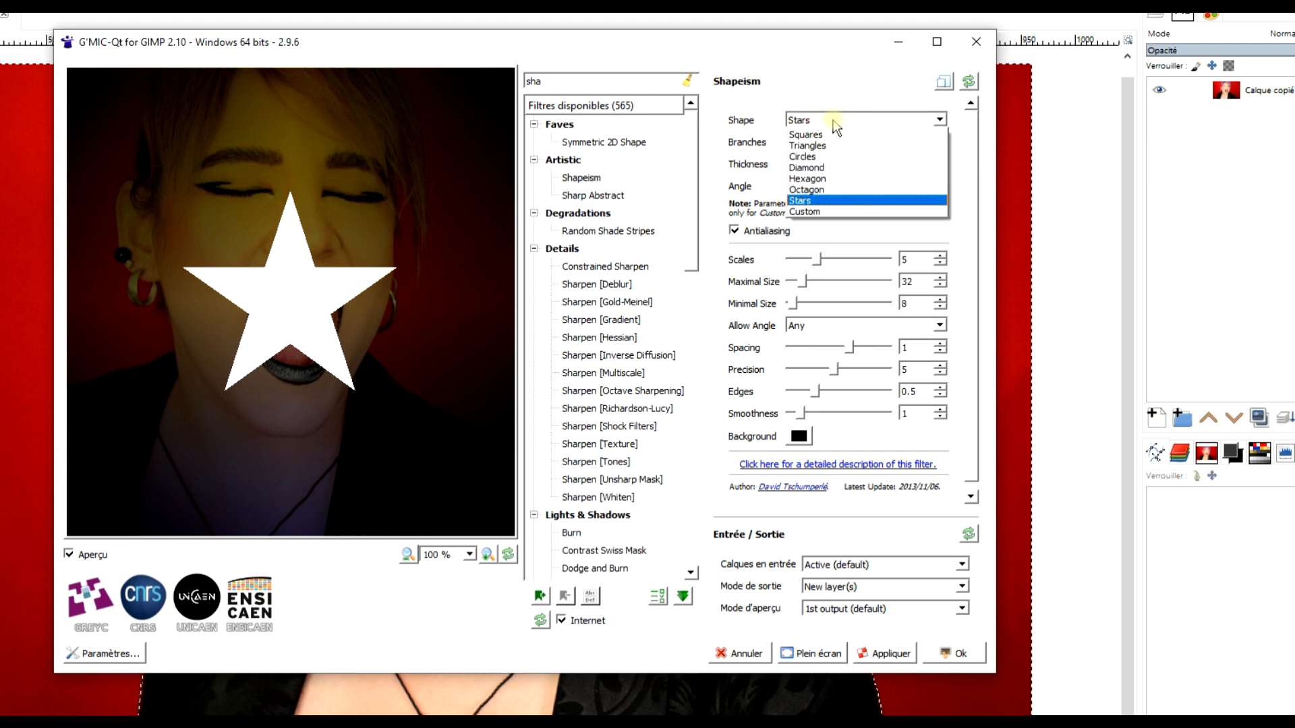
pyautogui.click(837, 201)
pyautogui.click(829, 115)
pyautogui.click(814, 155)
pyautogui.click(832, 120)
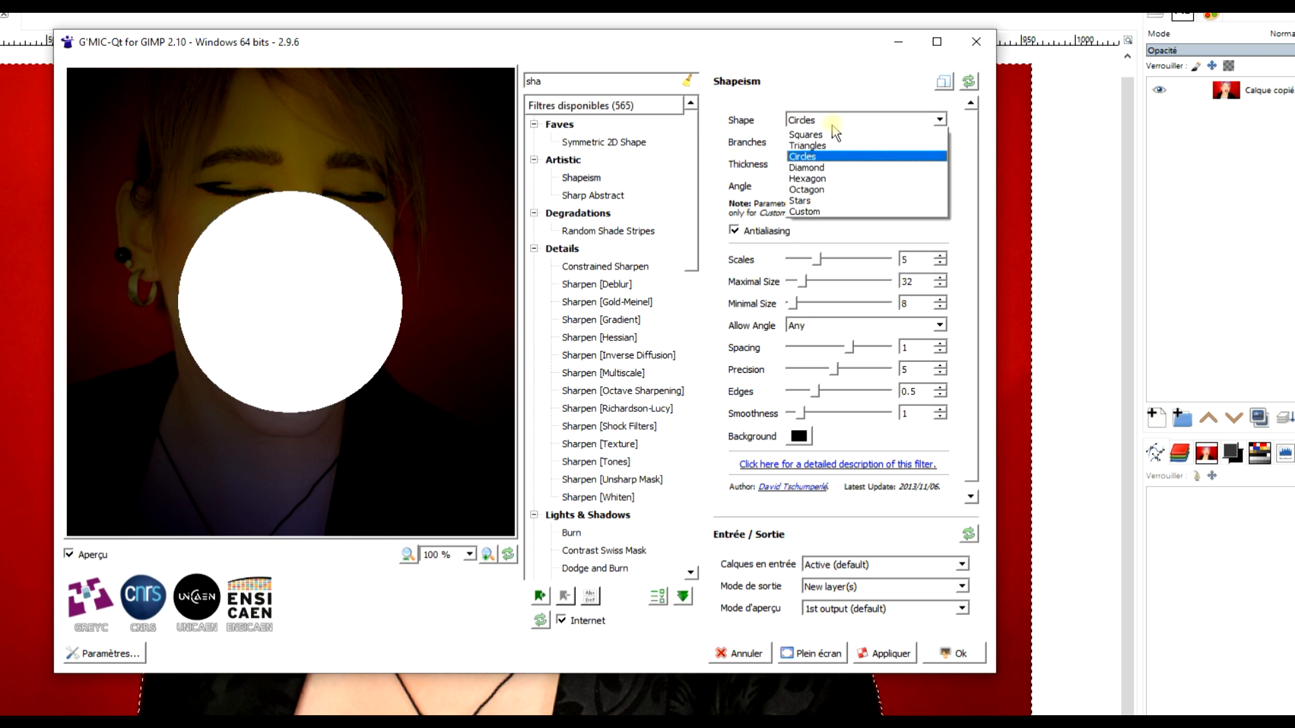
pyautogui.click(812, 176)
pyautogui.click(833, 122)
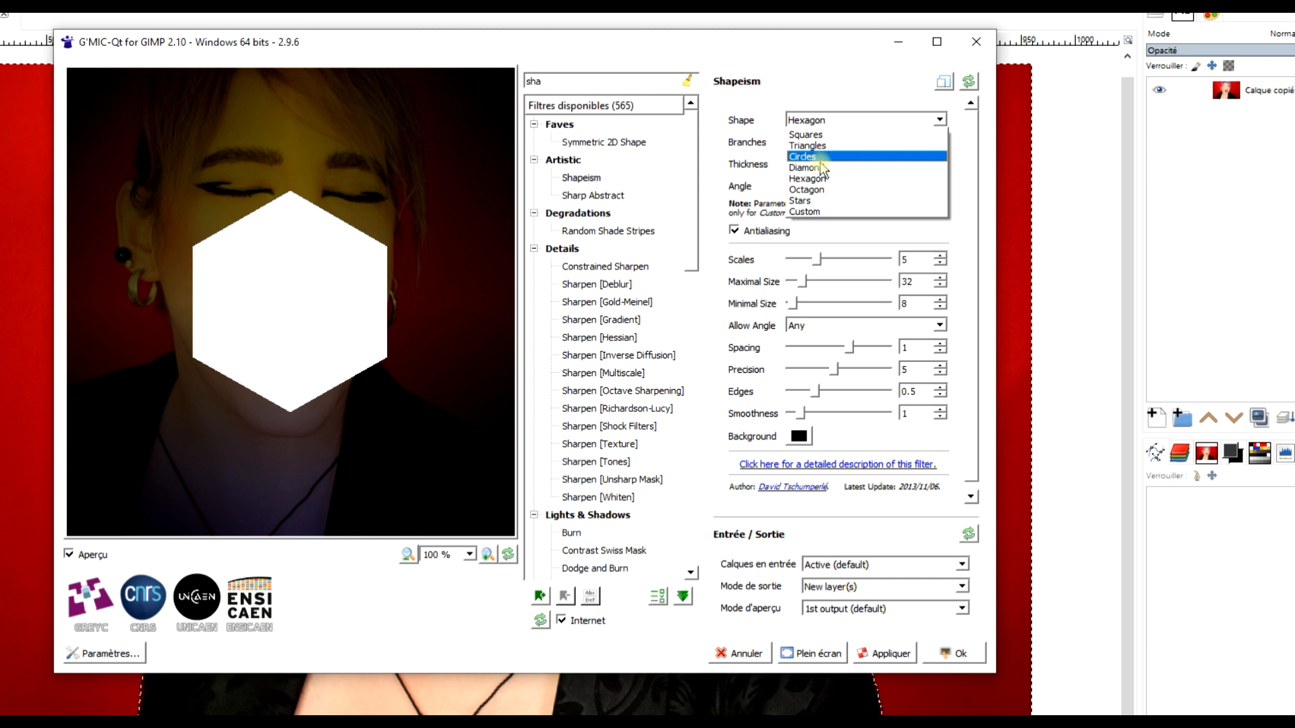
pyautogui.click(813, 166)
# Set the Shapeism shape to Stars and apply the filter to the selected background as a new layer
pyautogui.click(832, 121)
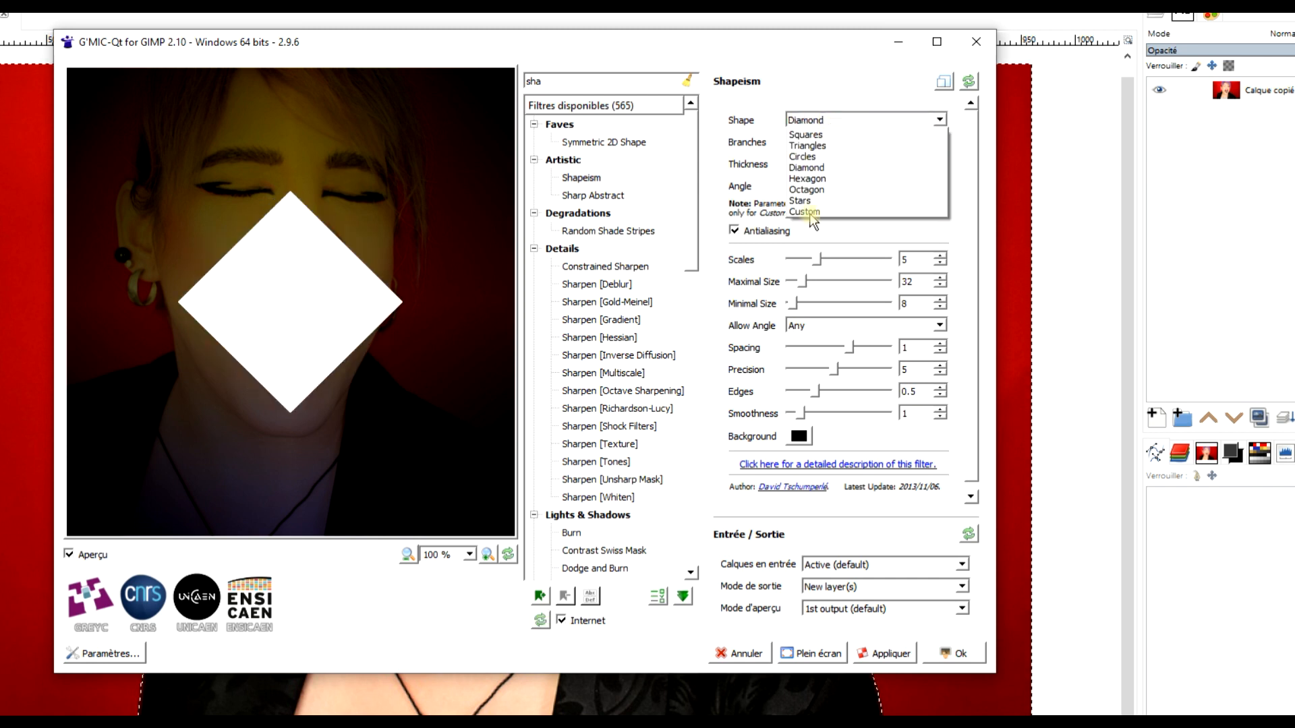
pyautogui.click(823, 200)
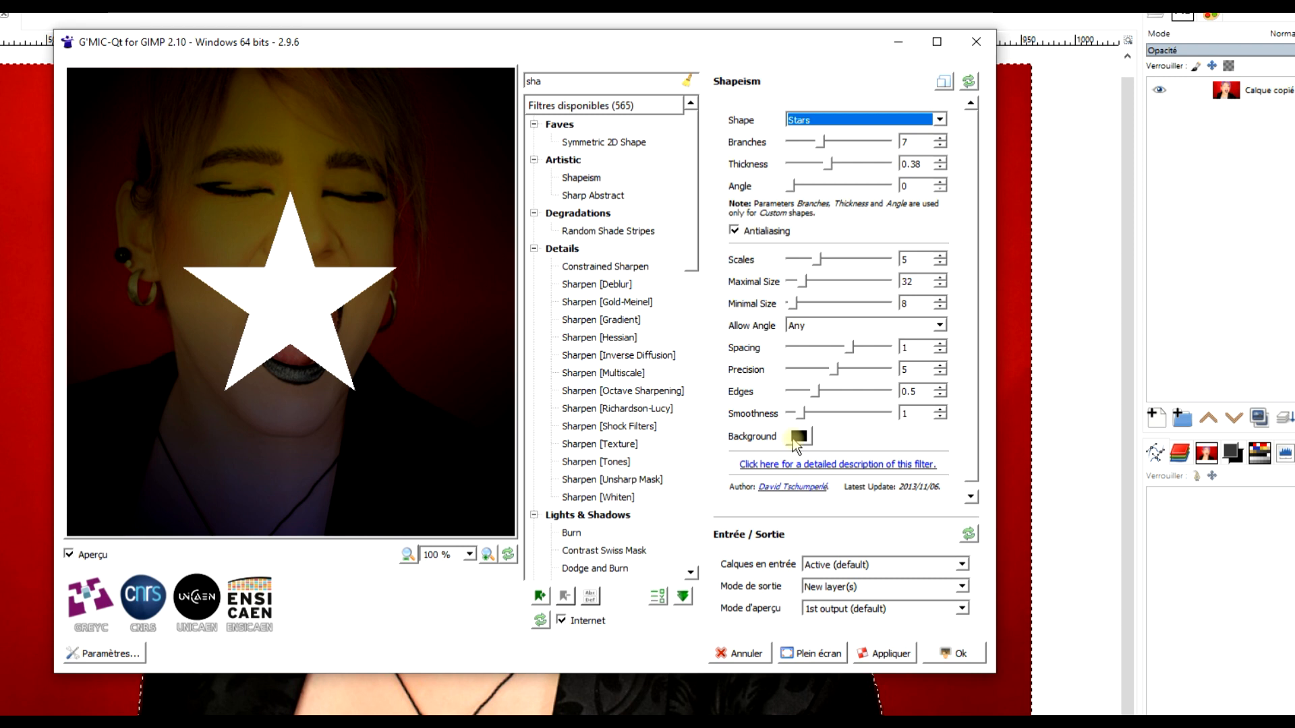
pyautogui.moveTo(401, 42); pyautogui.dragTo(370, 42)
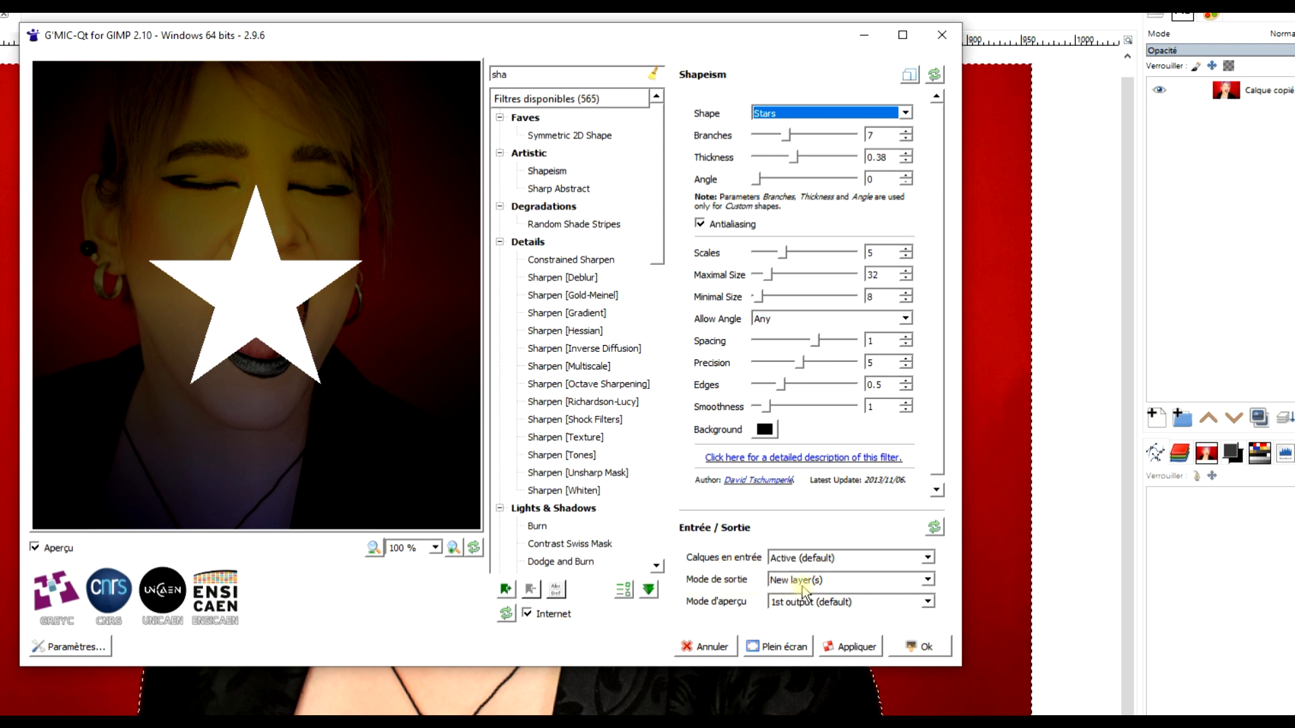
pyautogui.click(911, 647)
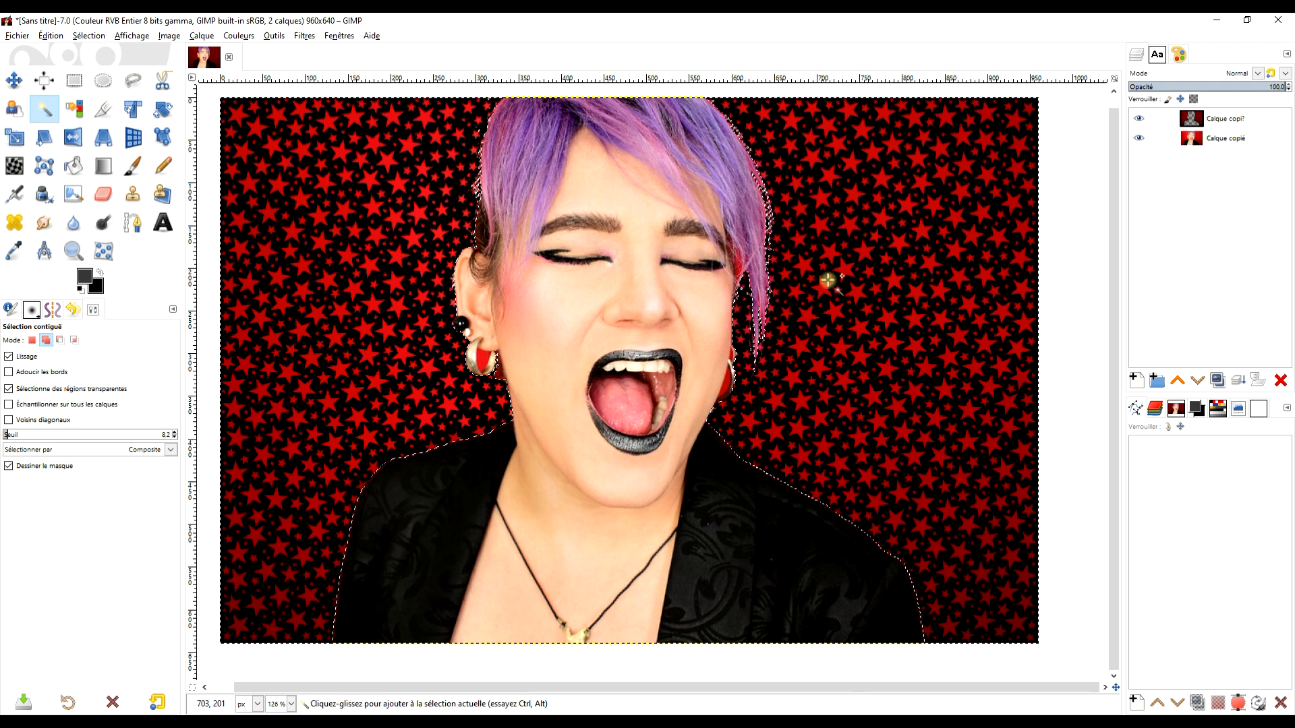
# Clear the selection and ready the Text tool with white as the foreground colour and black as the background colour
pyautogui.click(80, 36)
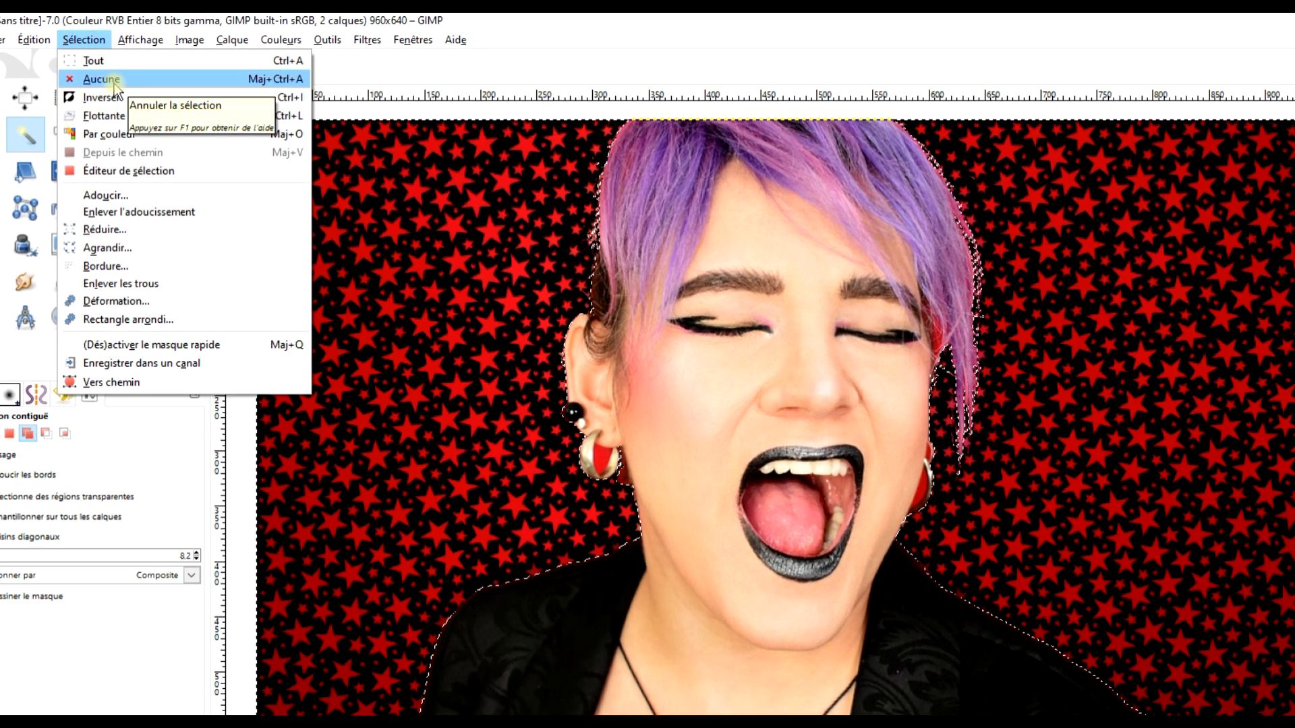
pyautogui.click(108, 79)
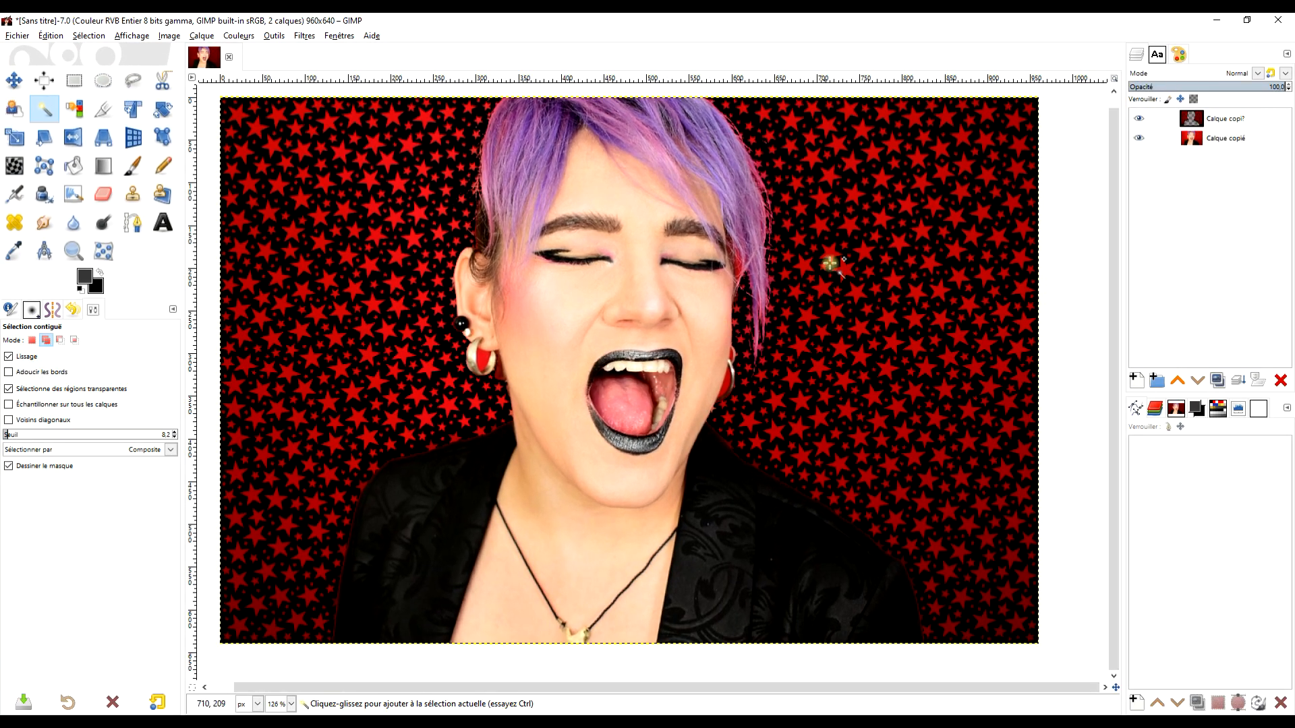
pyautogui.click(160, 226)
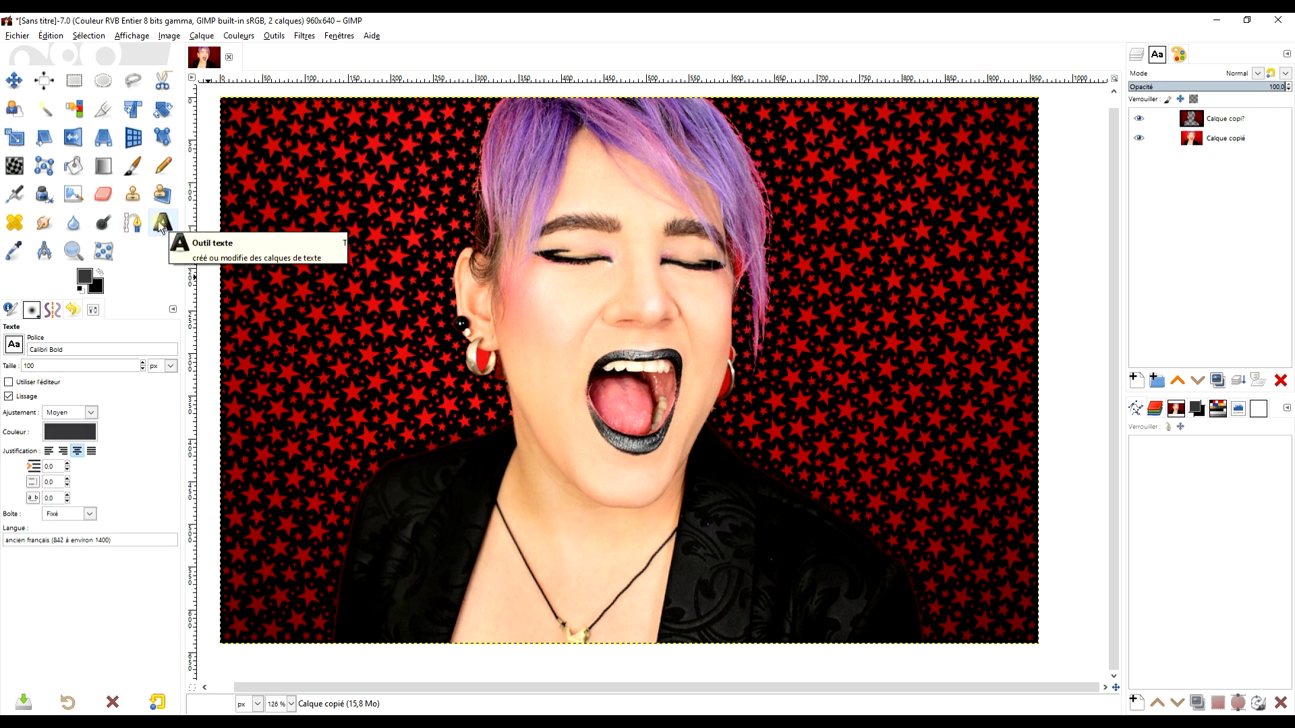
pyautogui.click(81, 288)
pyautogui.click(100, 273)
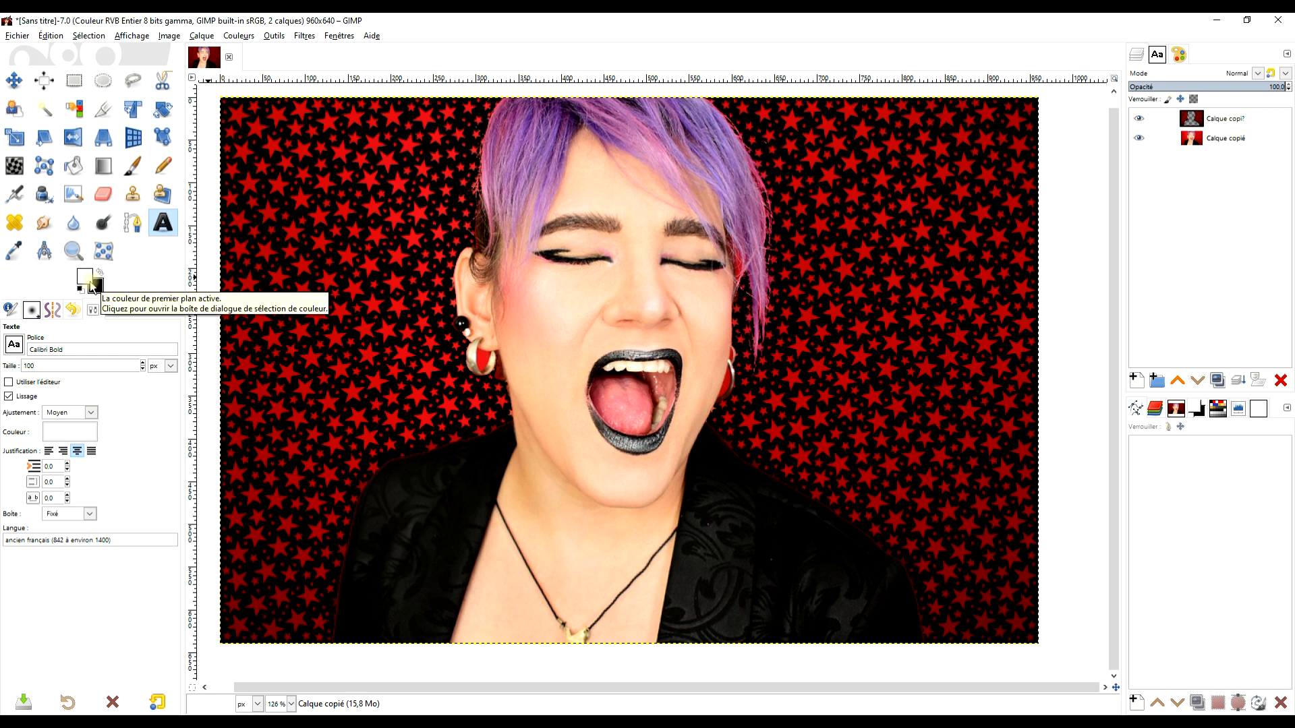
pyautogui.click(87, 279)
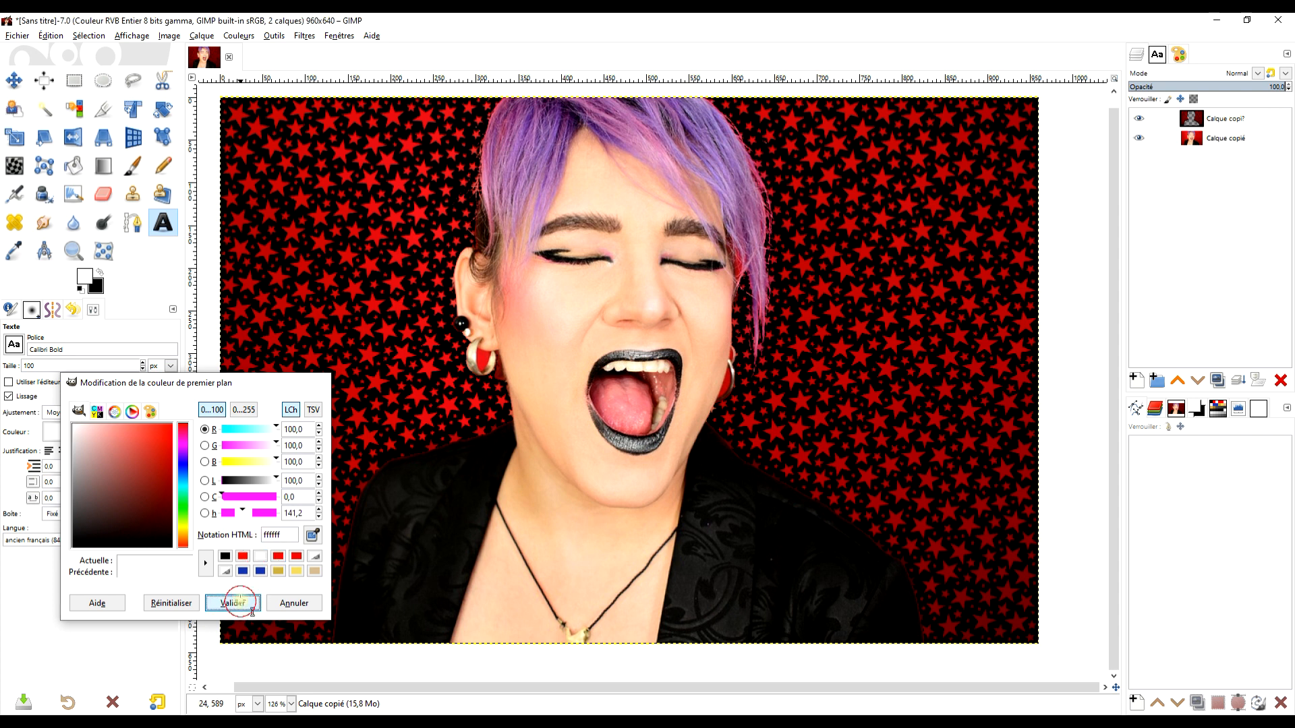
pyautogui.click(244, 602)
pyautogui.click(79, 290)
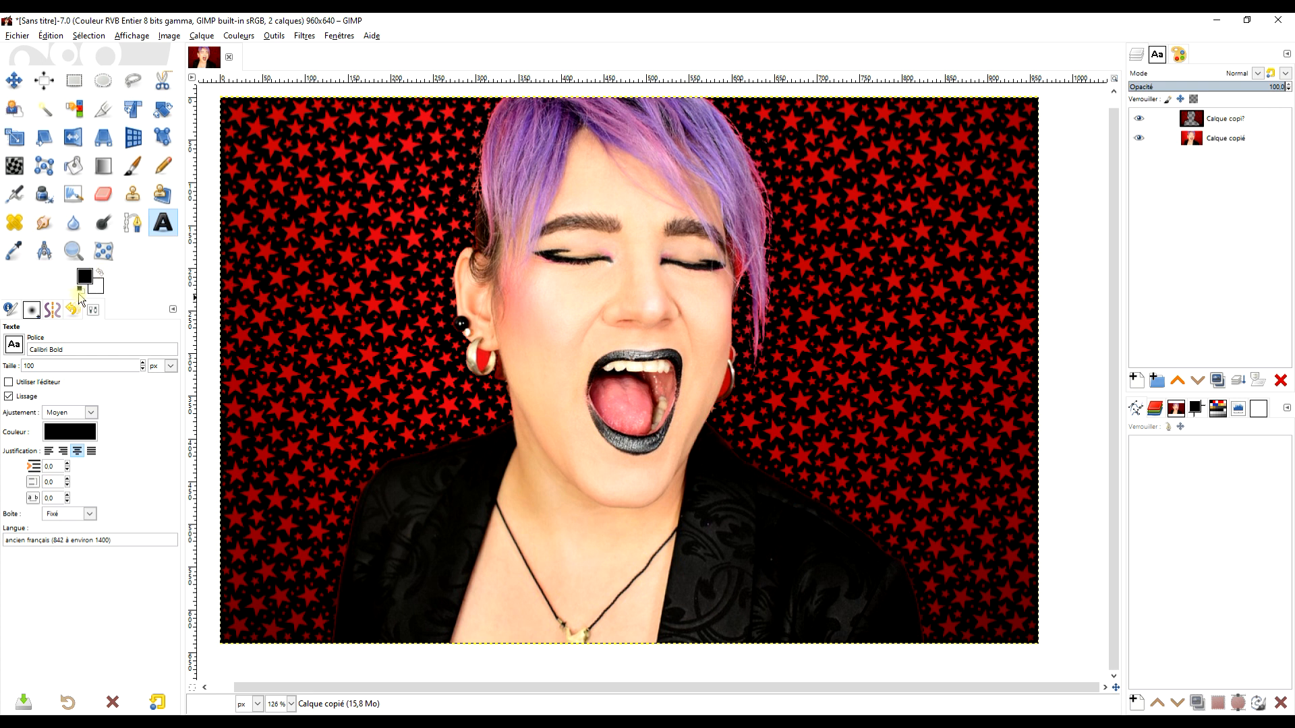
pyautogui.click(98, 274)
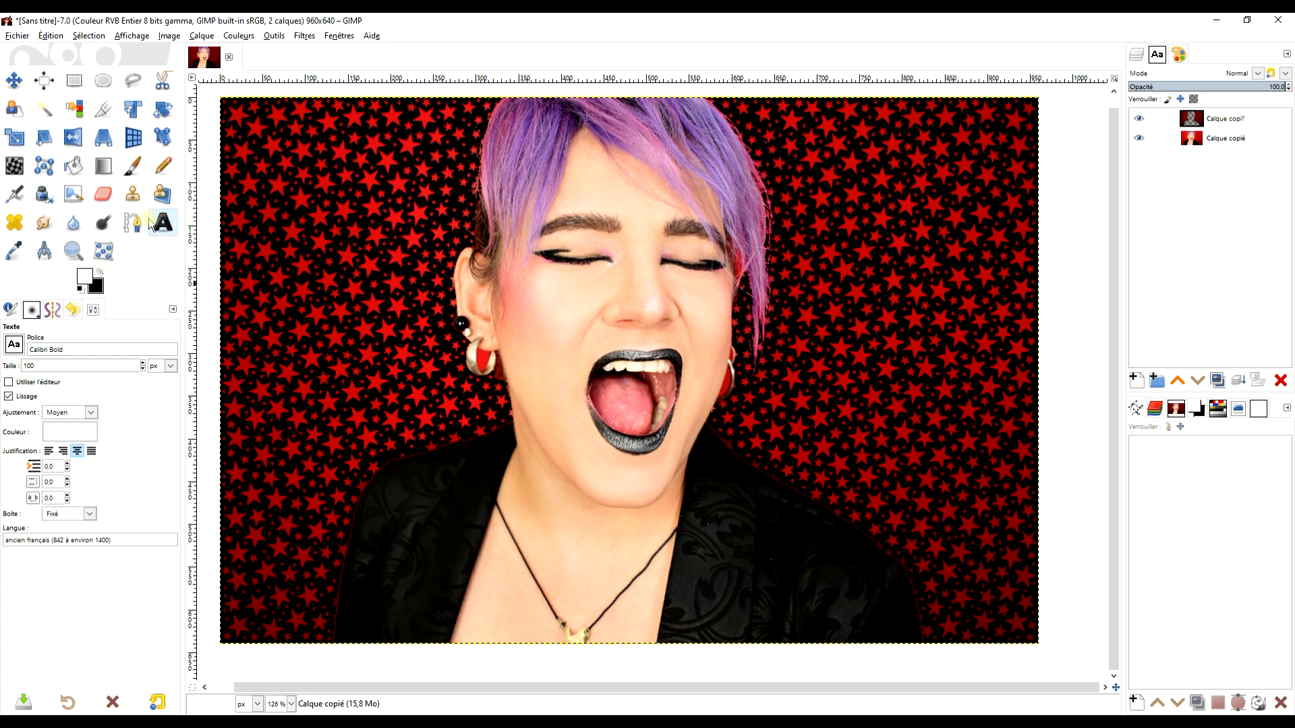
# Draw a text box over the stars beside the face, enter "h", and raise the text layer above the star layer
pyautogui.moveTo(778, 285); pyautogui.dragTo(1020, 422)
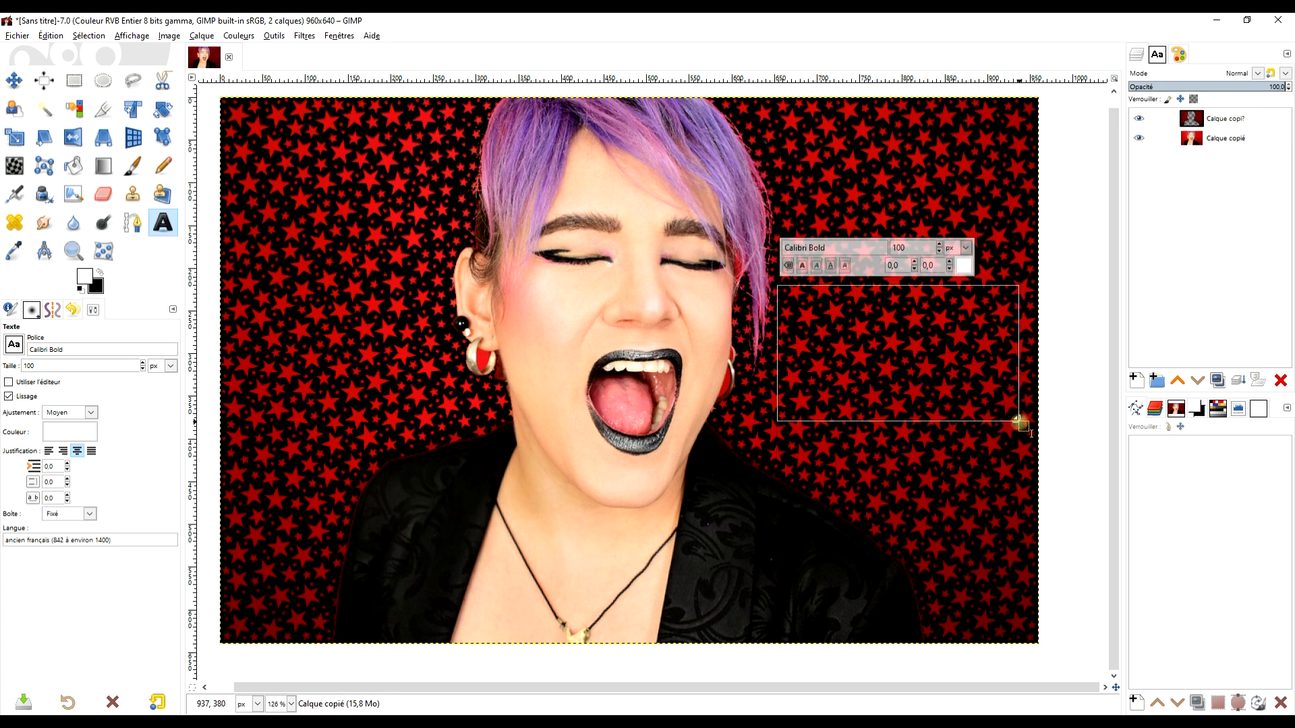
pyautogui.write('h')
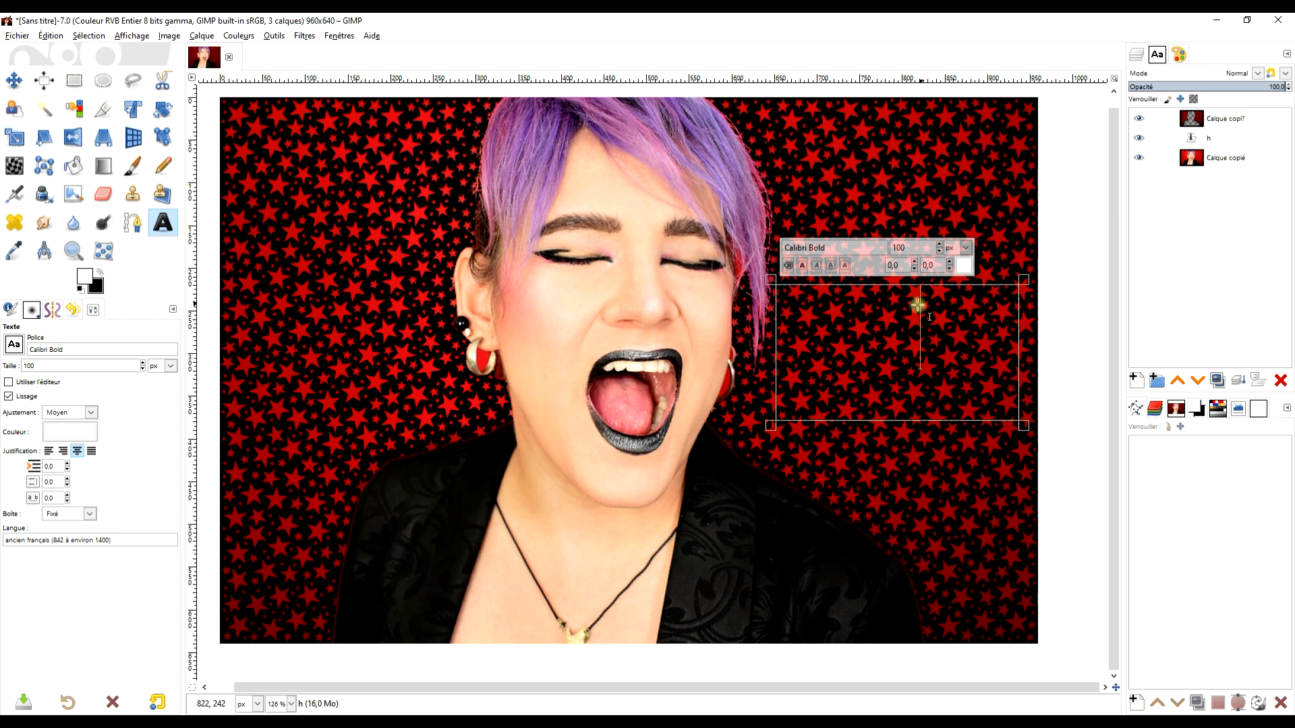
pyautogui.click(1209, 143)
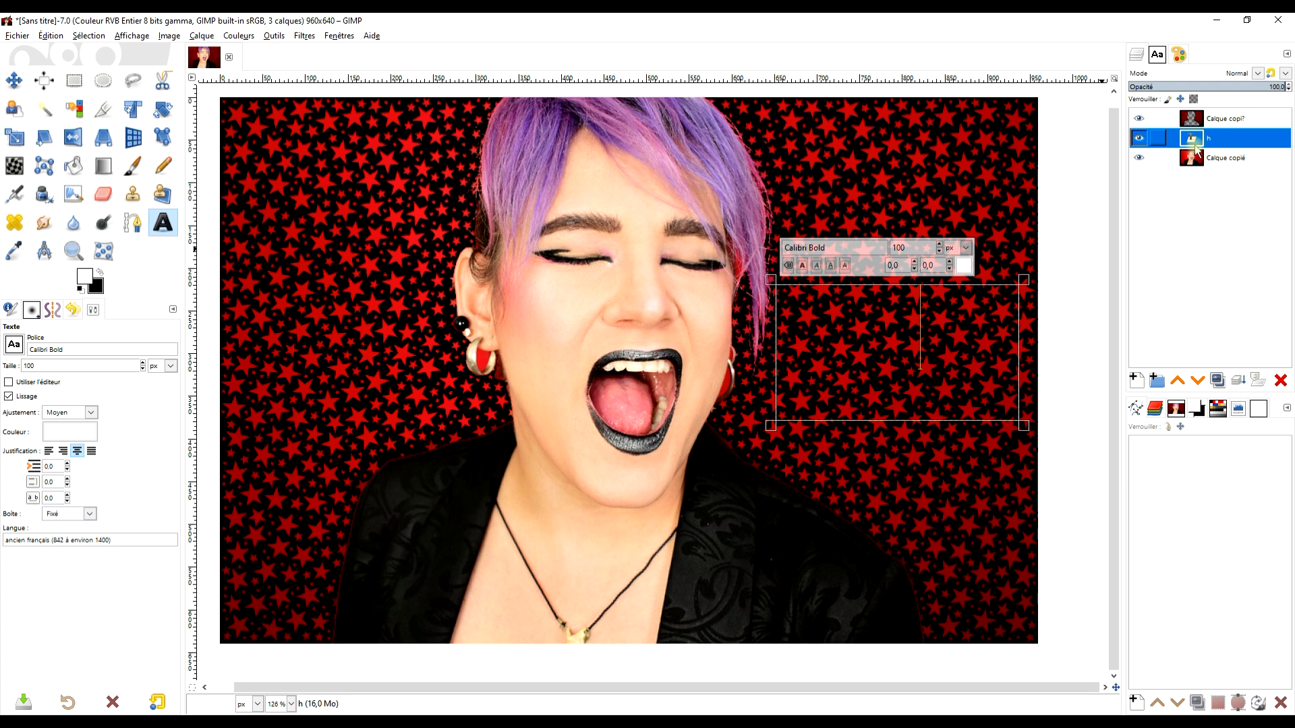
pyautogui.click(1177, 382)
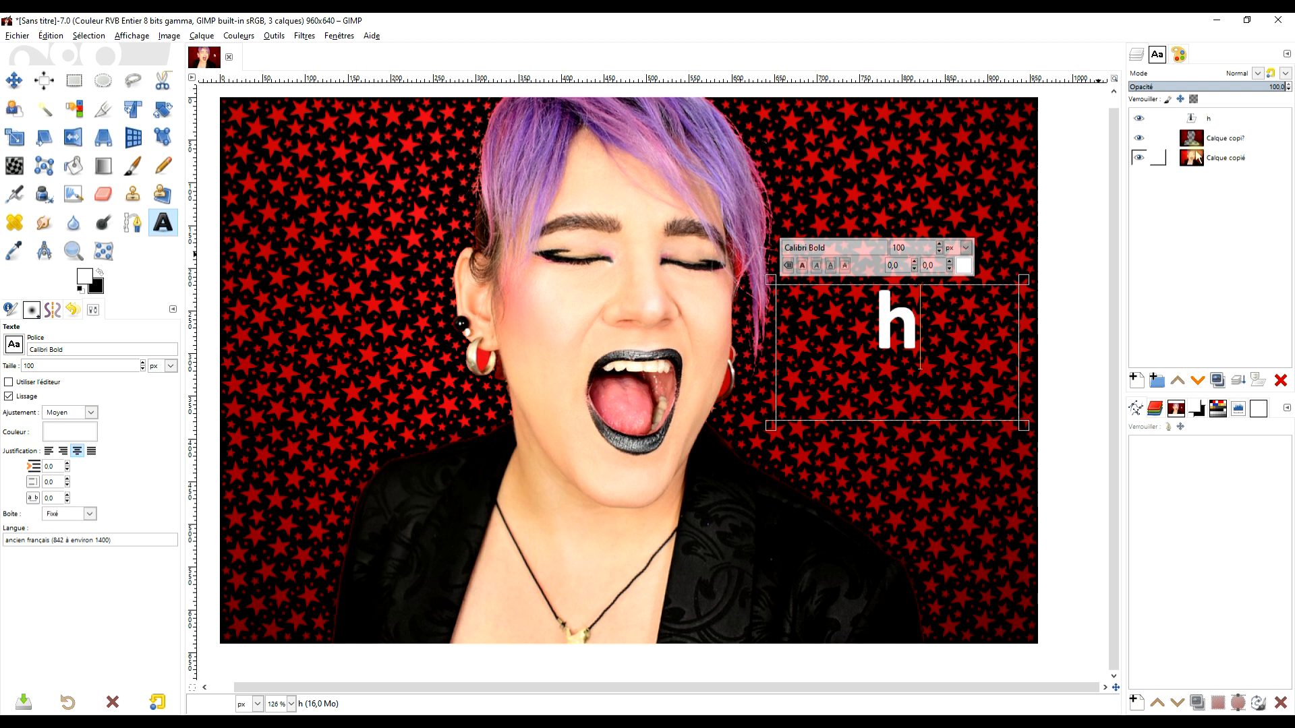
# Rewrite the text in the box so that it reads "Yeap !"
pyautogui.press('e')
pyautogui.press('p')
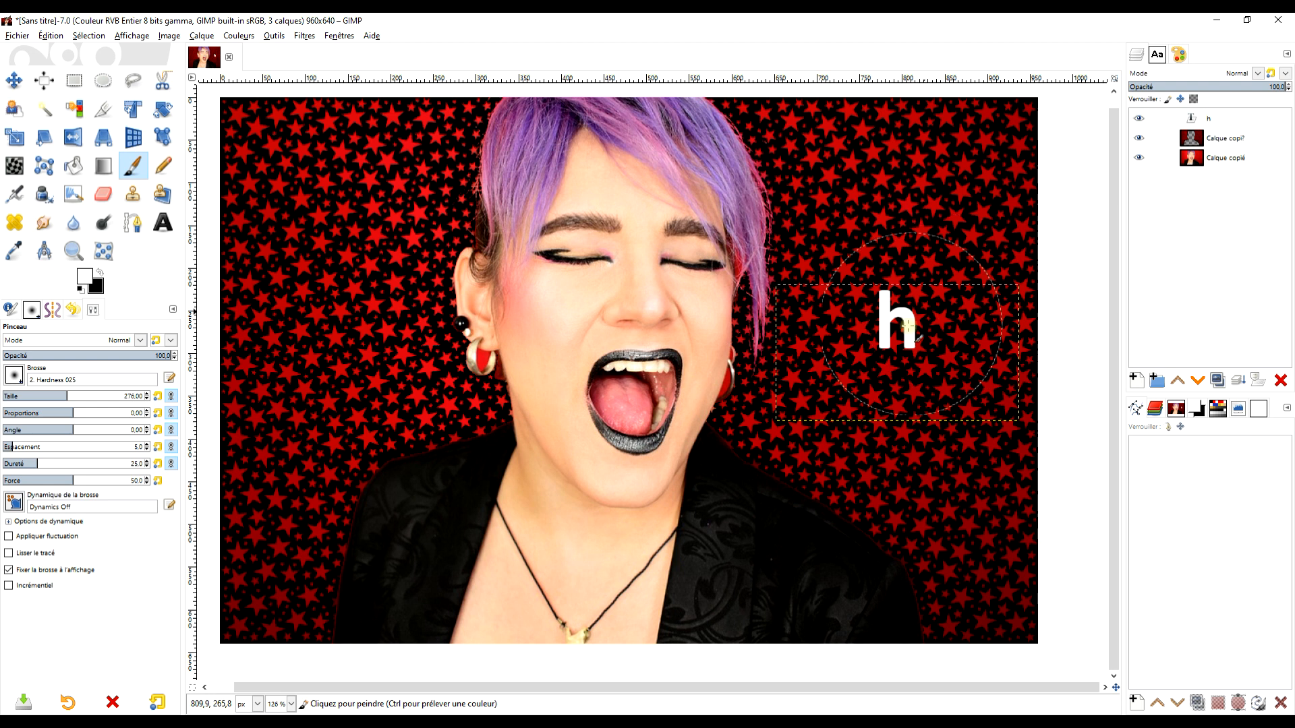
pyautogui.click(163, 228)
pyautogui.click(937, 326)
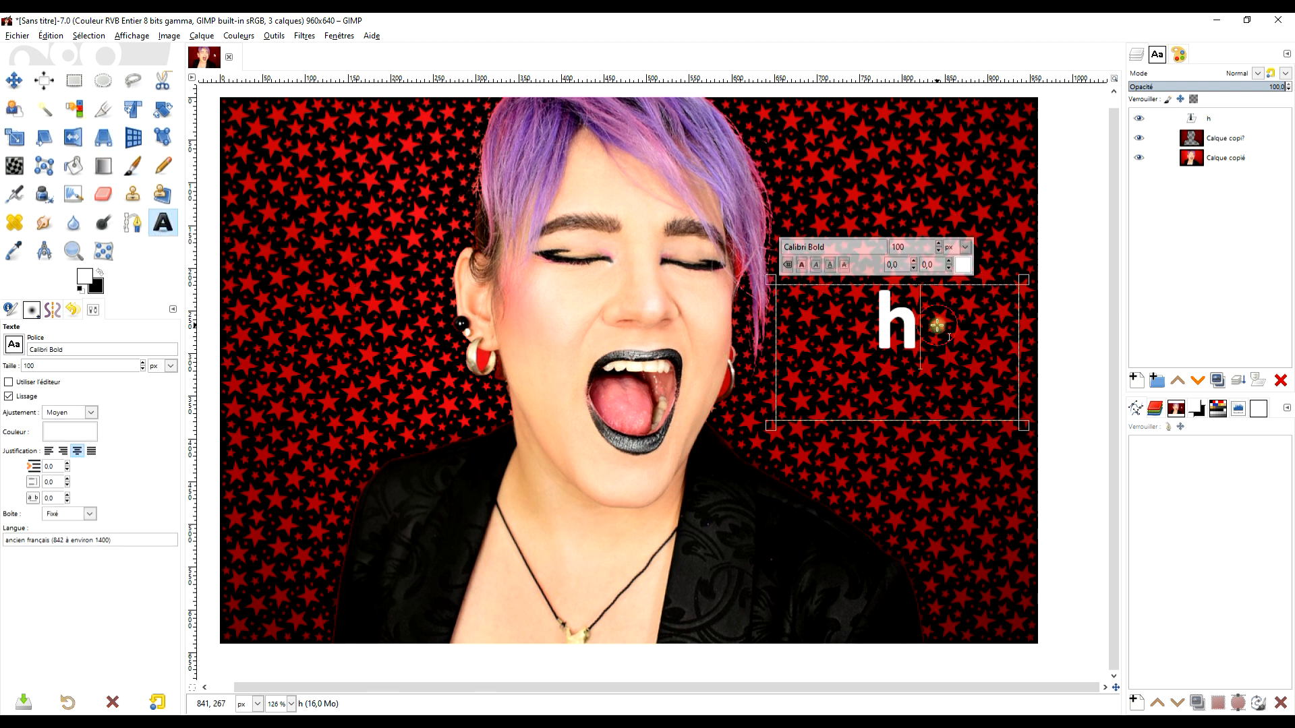
pyautogui.write('eap')
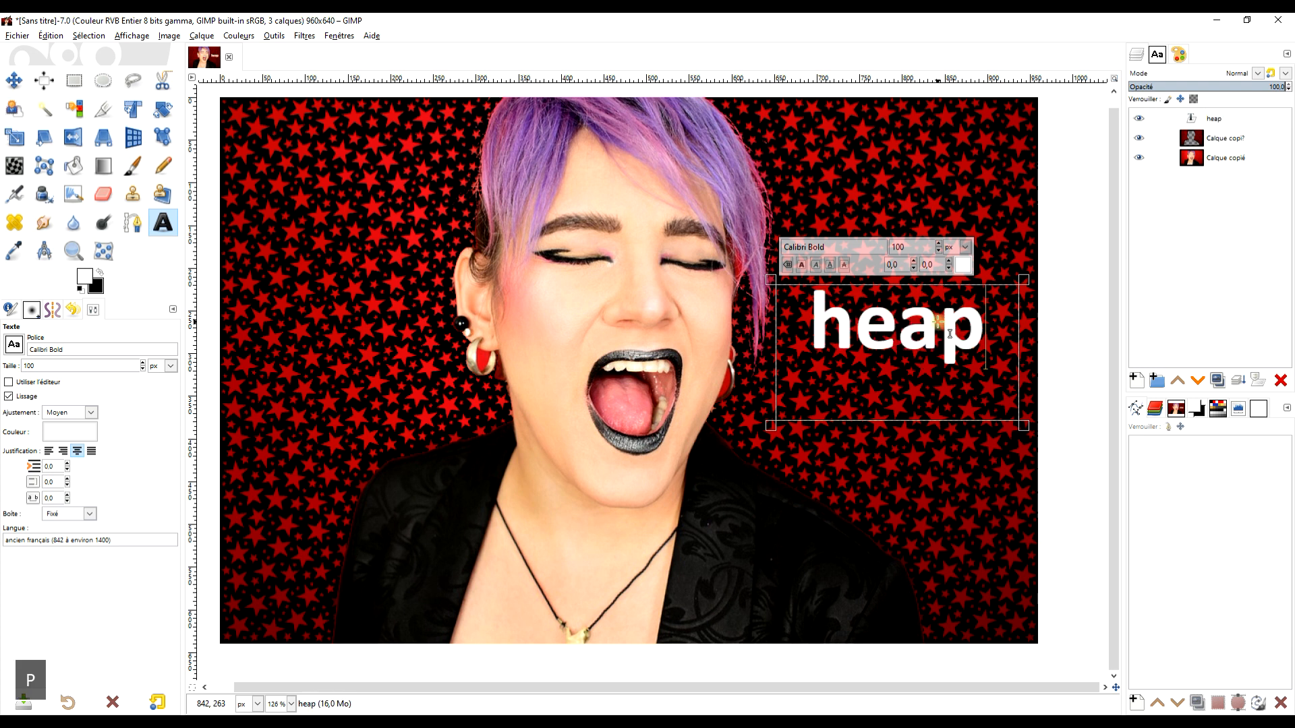
pyautogui.press('BackSpace')
pyautogui.press('BackSpace')
pyautogui.press('BackSpace')
pyautogui.press('BackSpace')
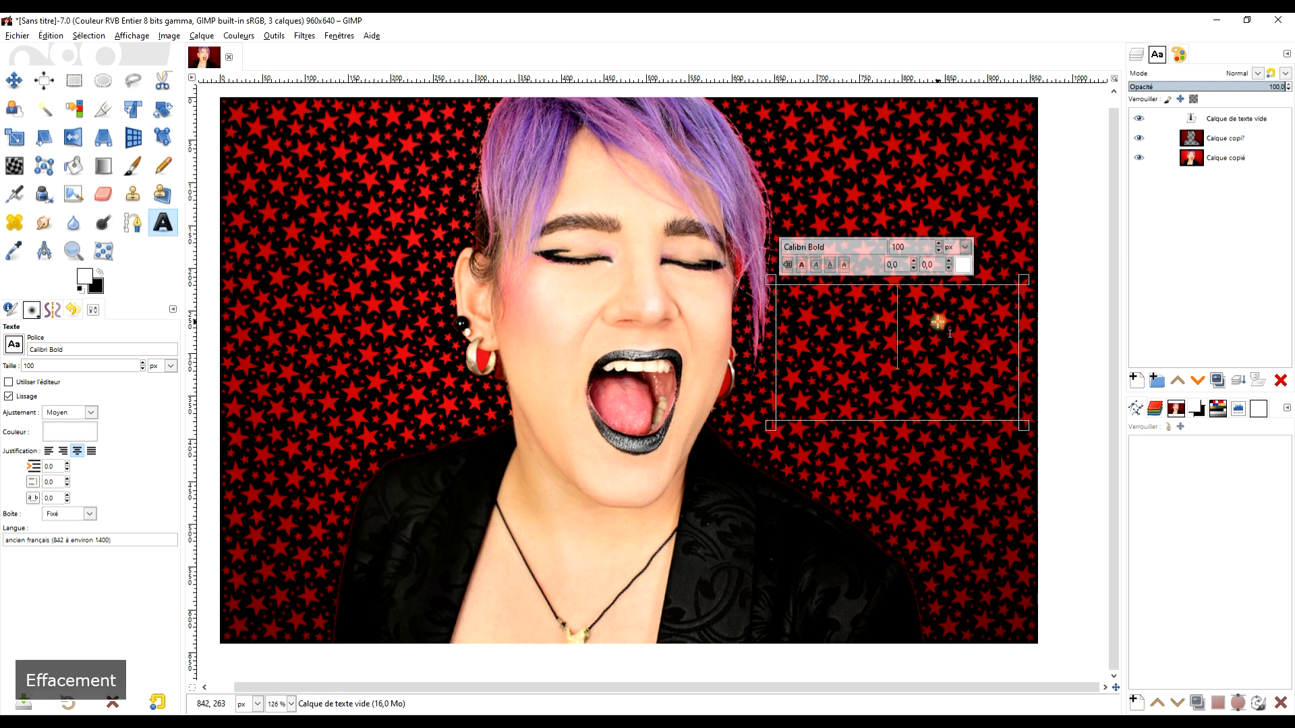
pyautogui.write('Ye')
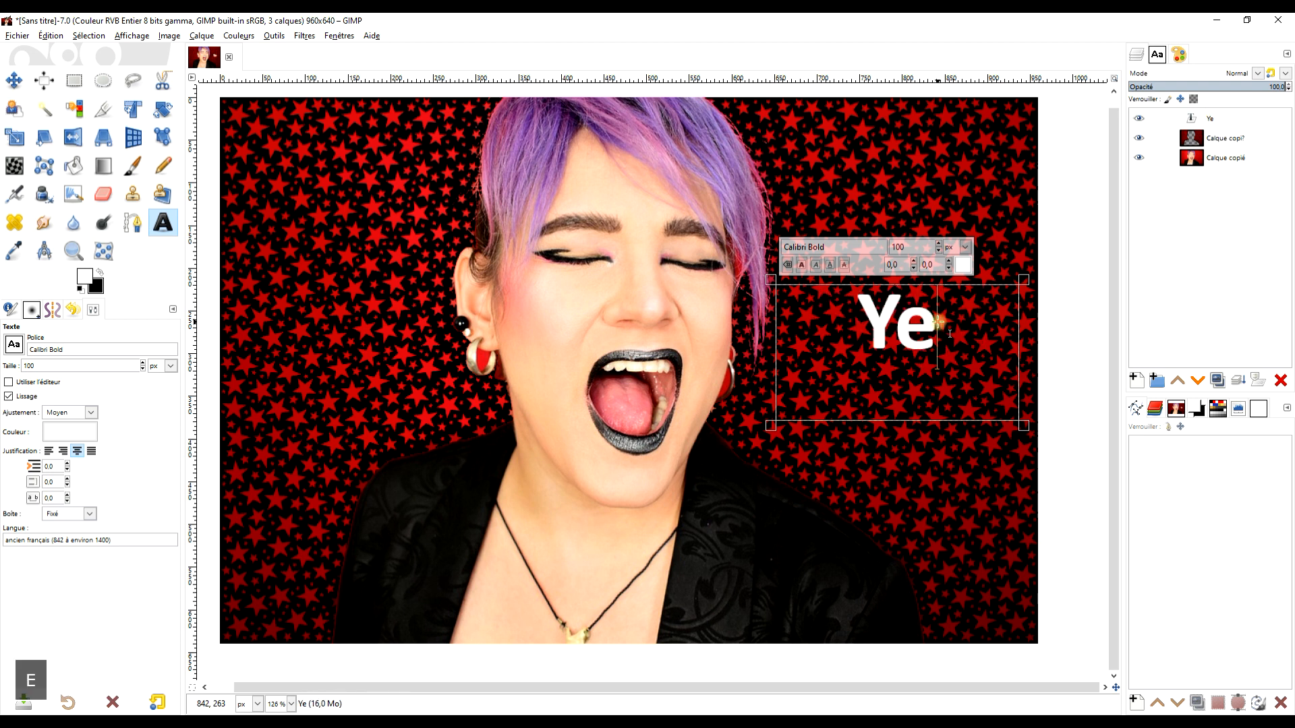
pyautogui.write('ap')
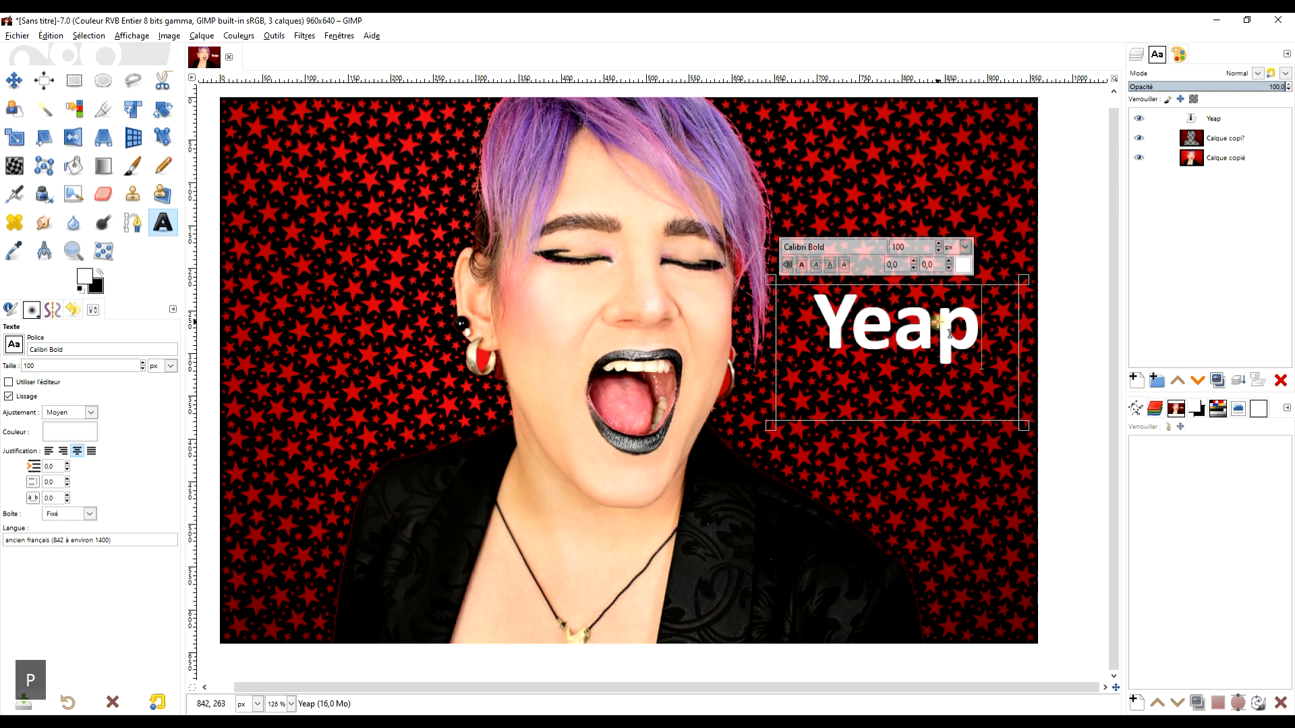
pyautogui.write(' !')
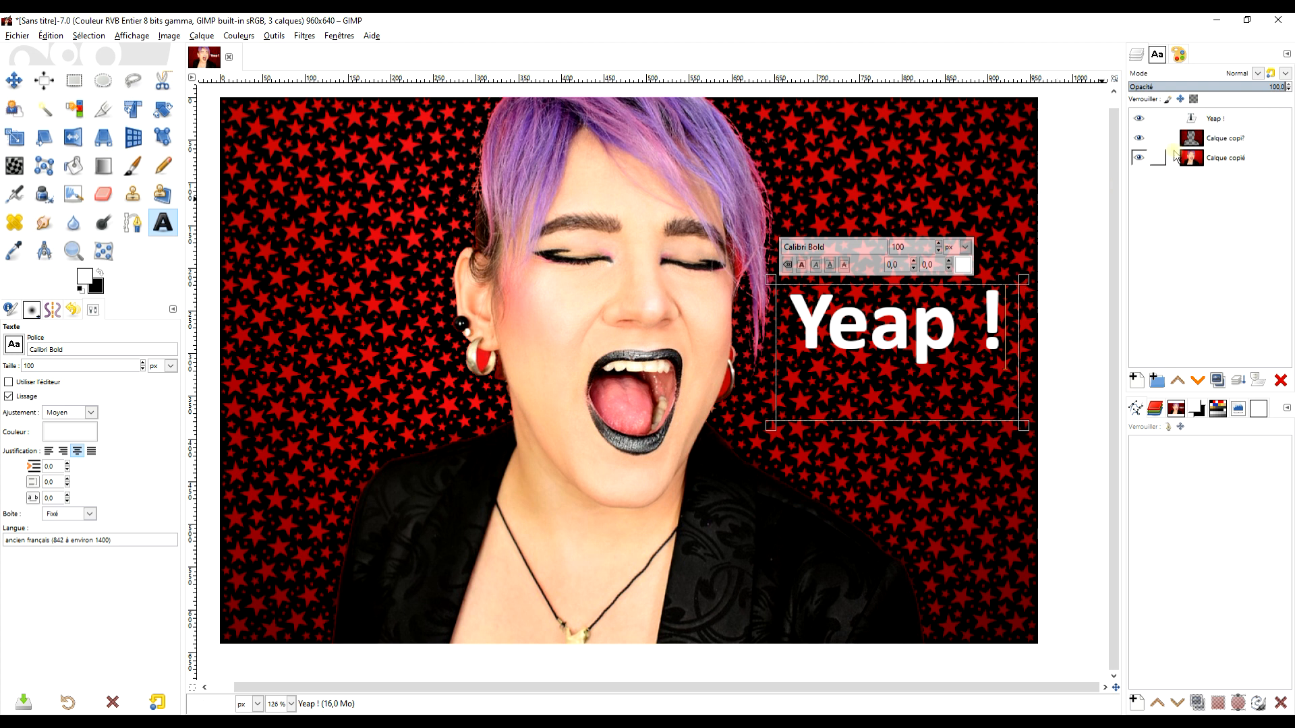
# Expand the "Yeap !" text layer to the image size
pyautogui.click(1216, 142)
pyautogui.click(1203, 120)
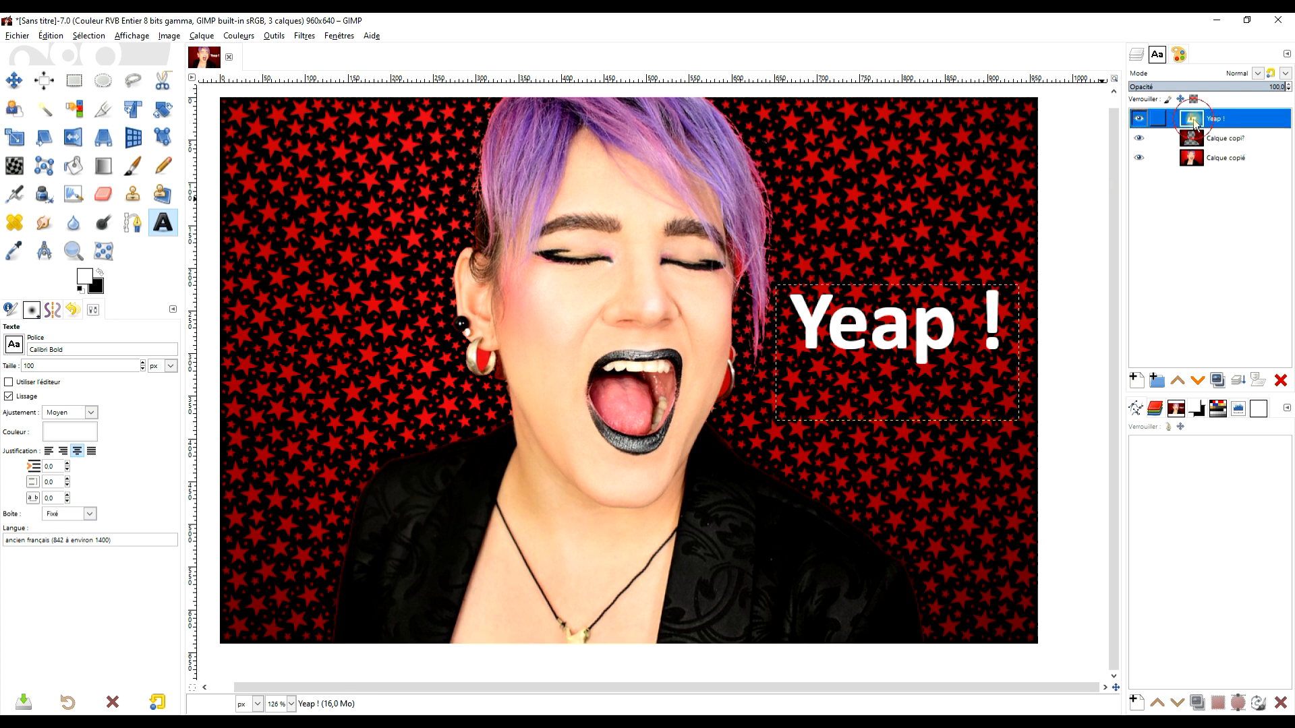
pyautogui.rightClick(1204, 119)
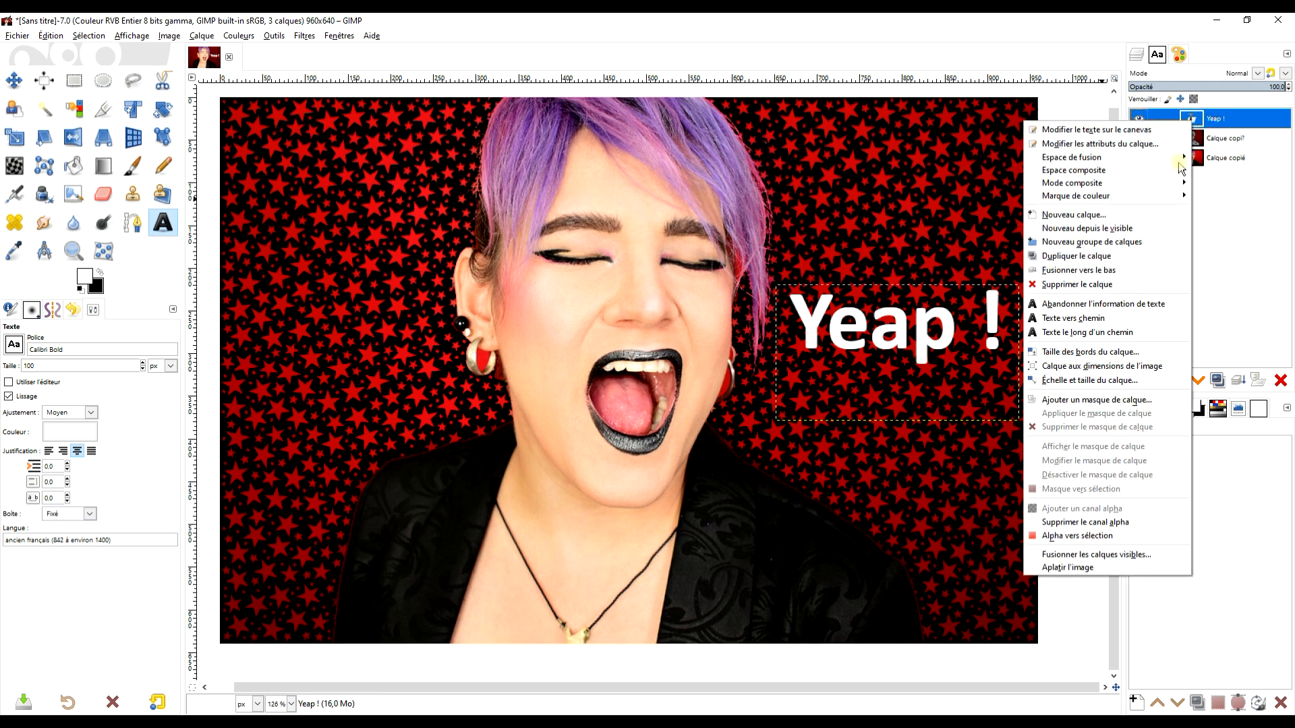
pyautogui.click(1144, 371)
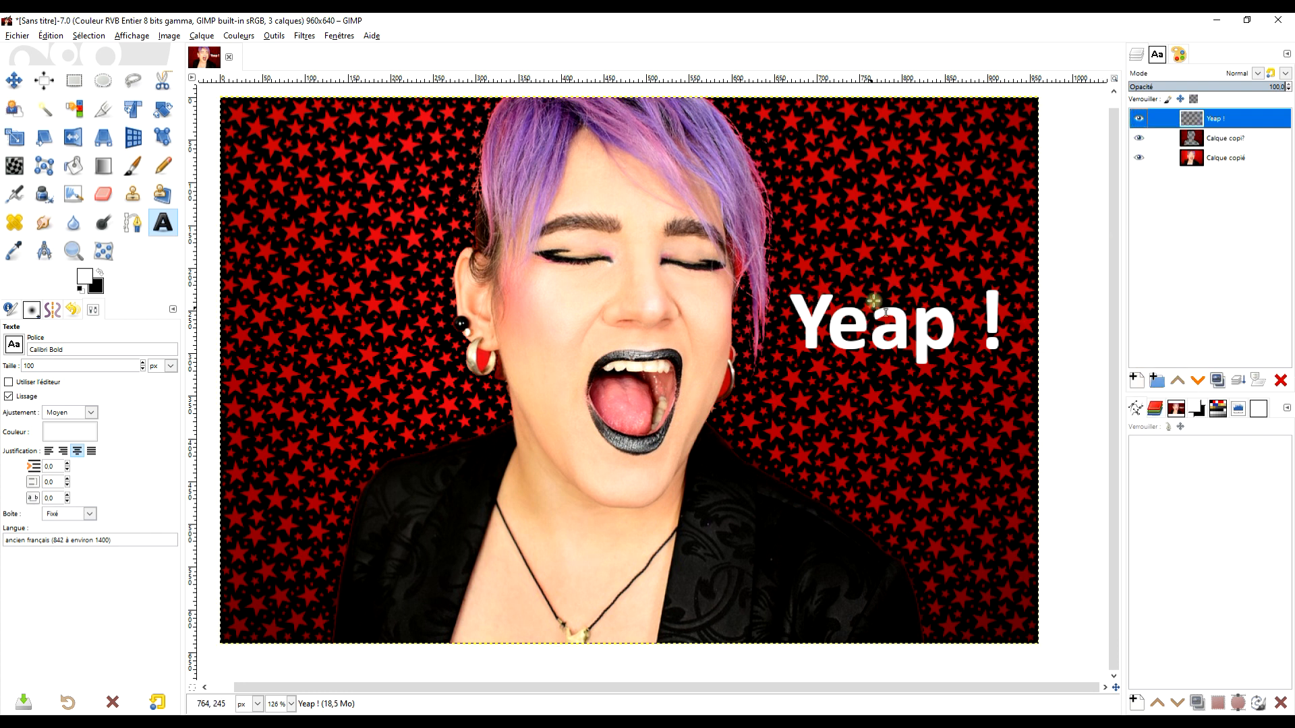
# Apply the Whirl and Pinch (Tourner et aspirer) distortion to the "Yeap !" layer with whirl 120.7, pinch 0.058 and radius 1.156
pyautogui.click(301, 38)
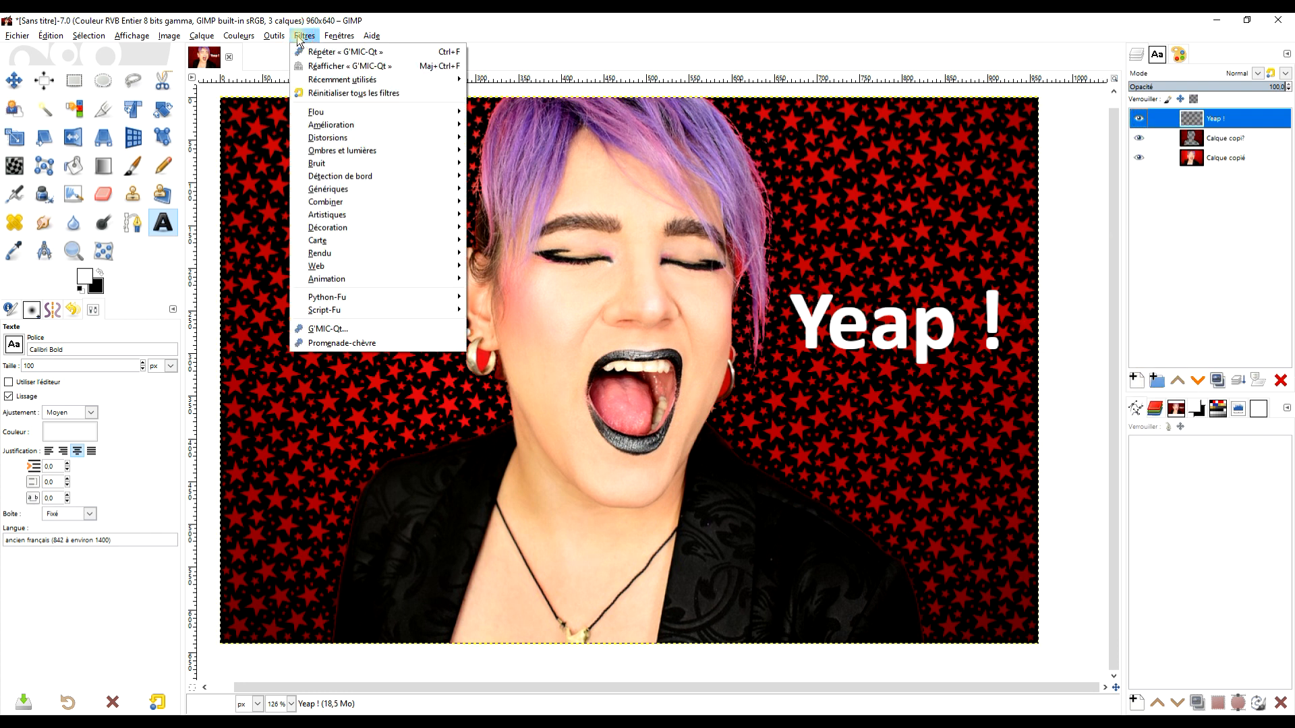
pyautogui.moveTo(366, 137)
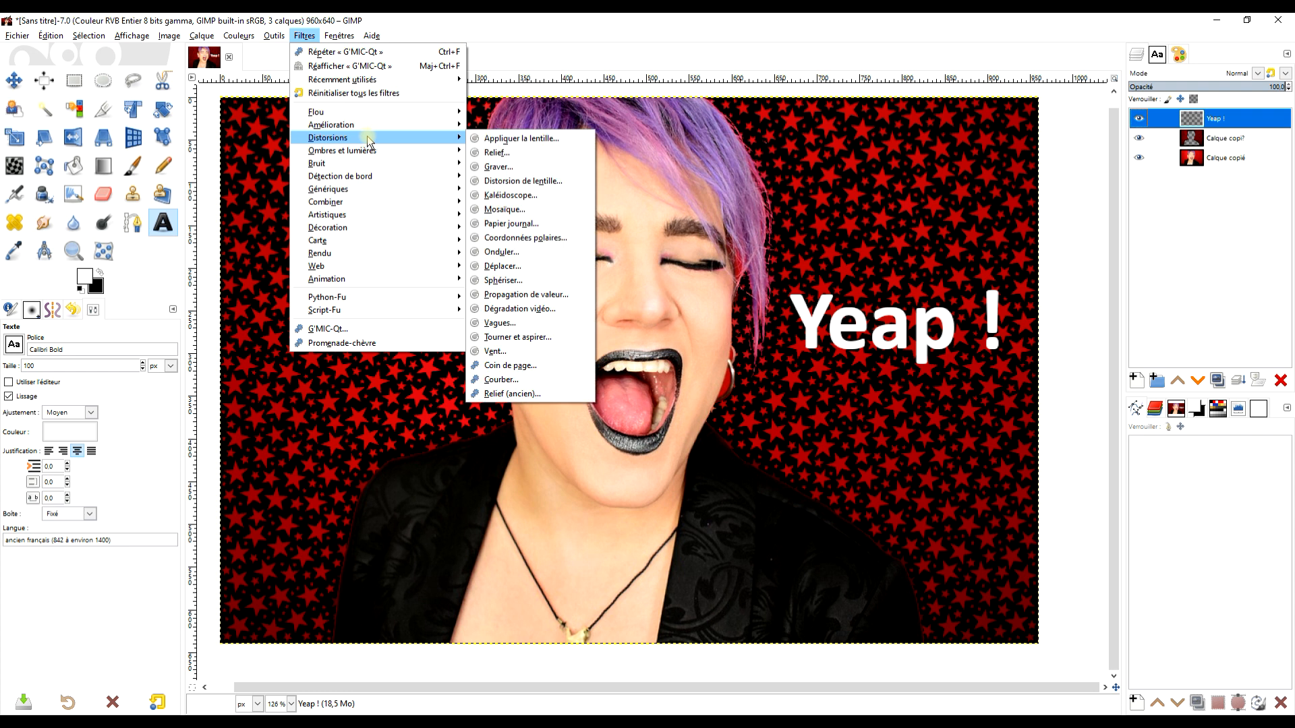
pyautogui.click(546, 339)
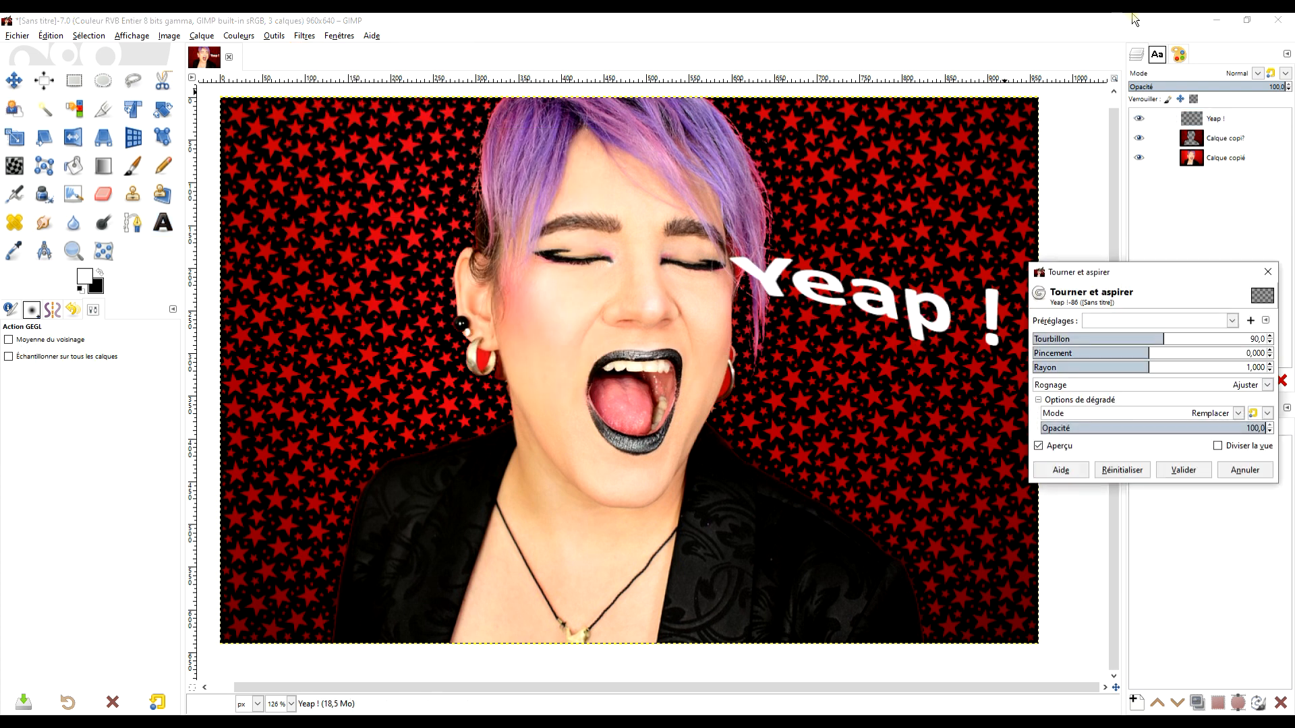
pyautogui.click(1165, 337)
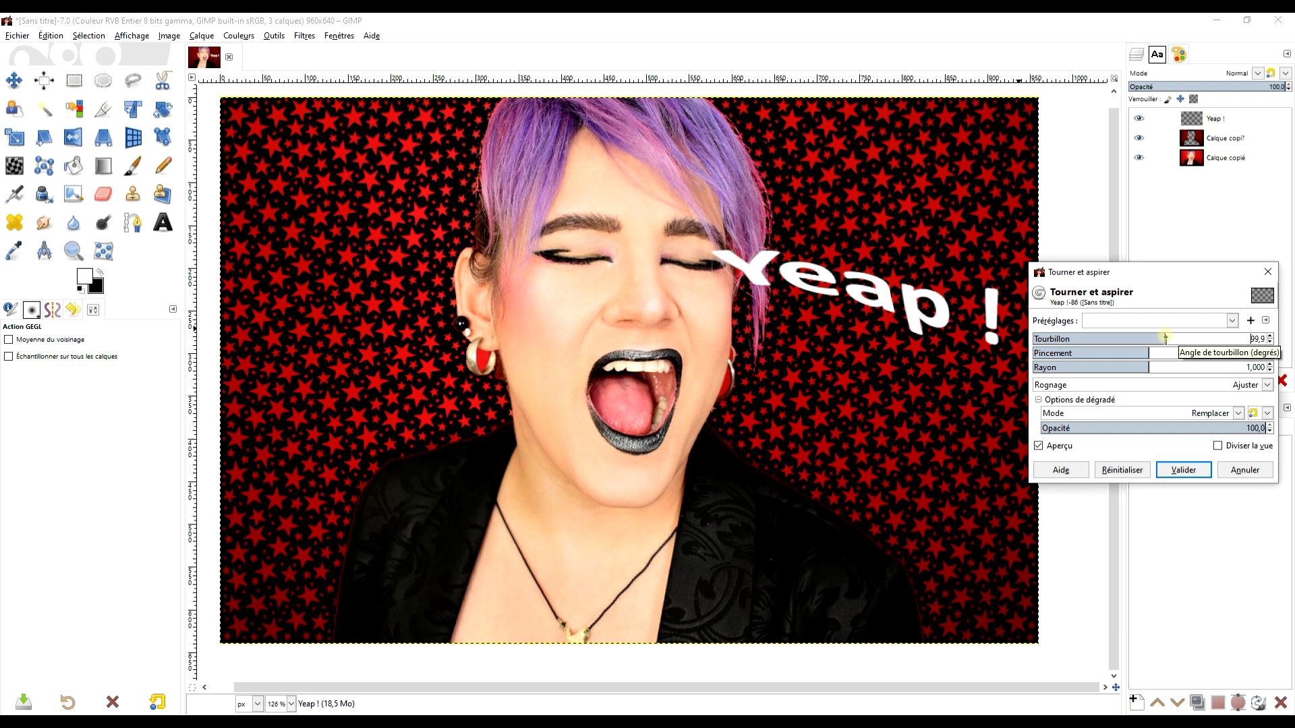
pyautogui.click(1168, 338)
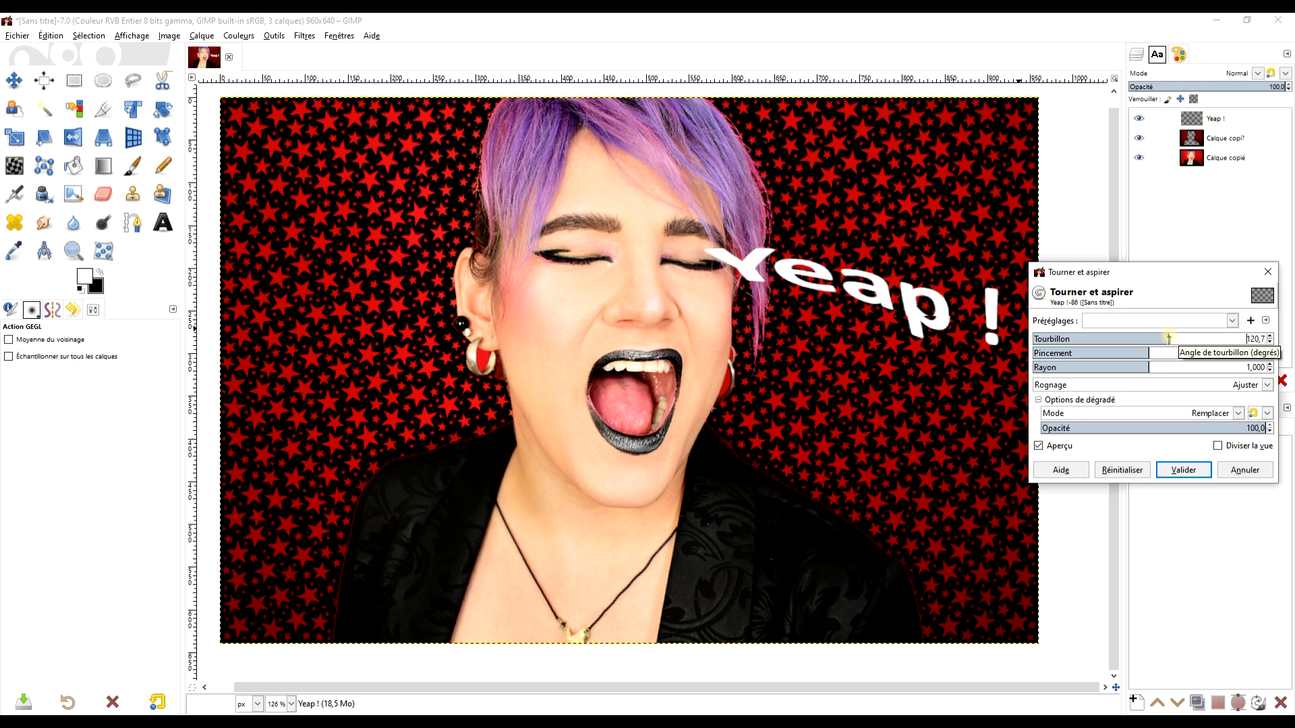
pyautogui.click(1144, 352)
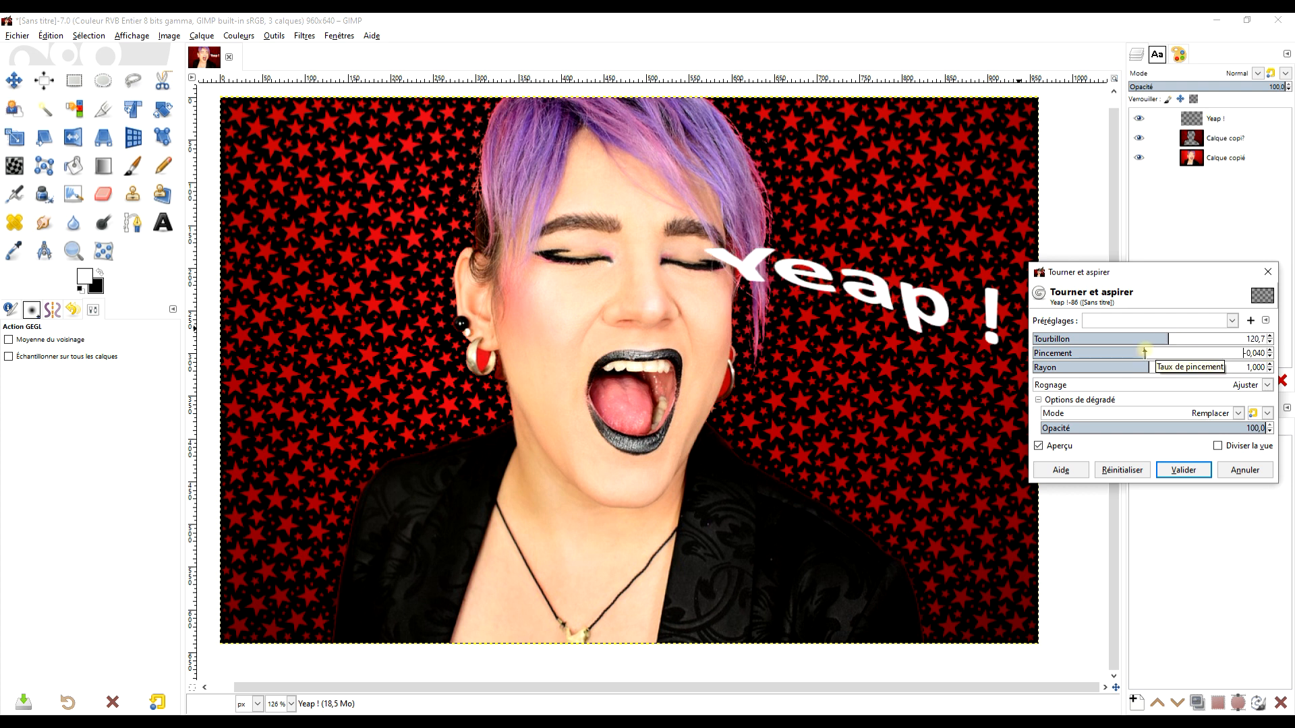
pyautogui.moveTo(1135, 352); pyautogui.dragTo(1155, 352)
pyautogui.click(1138, 368)
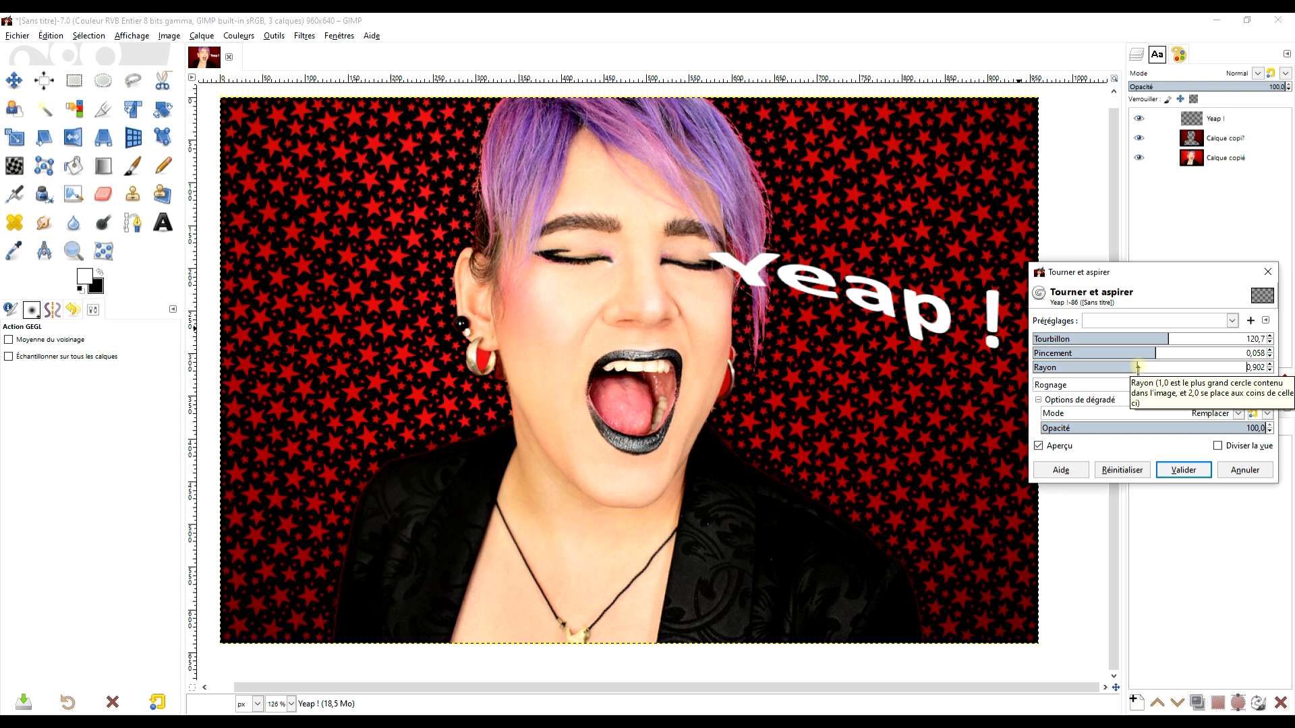
pyautogui.moveTo(1125, 368); pyautogui.dragTo(1167, 373)
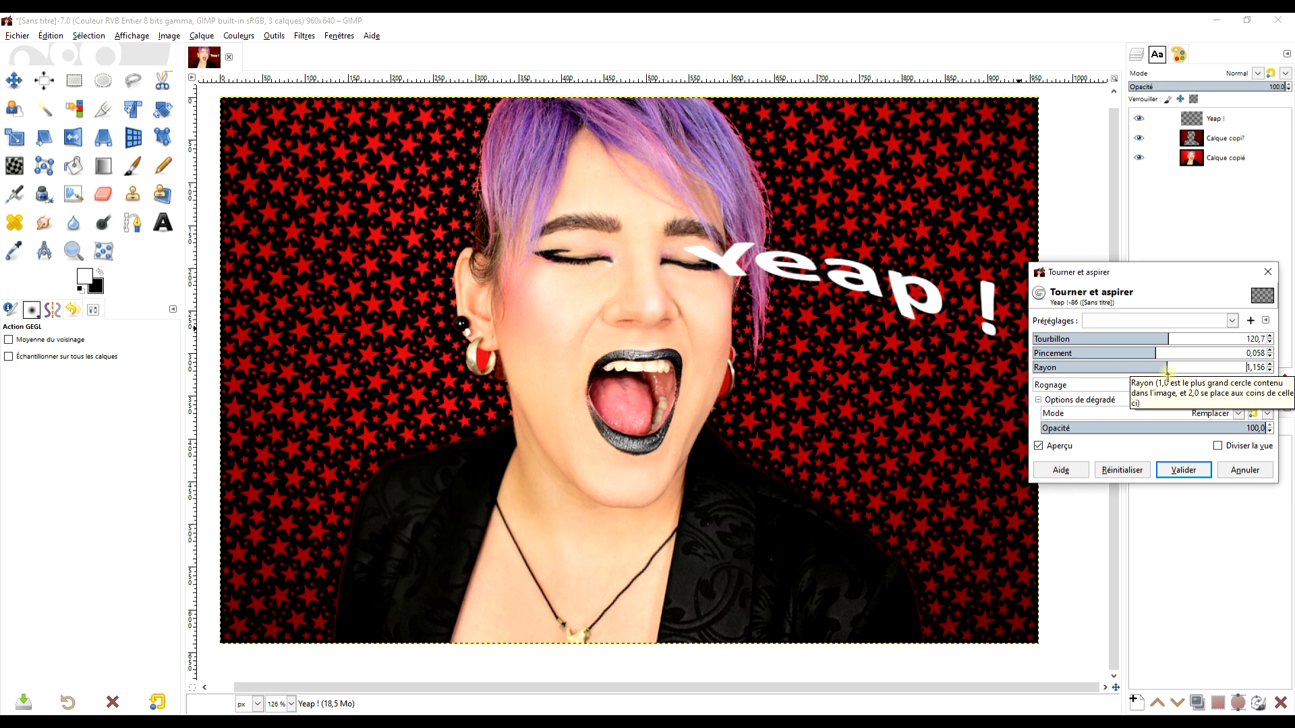
pyautogui.click(1185, 470)
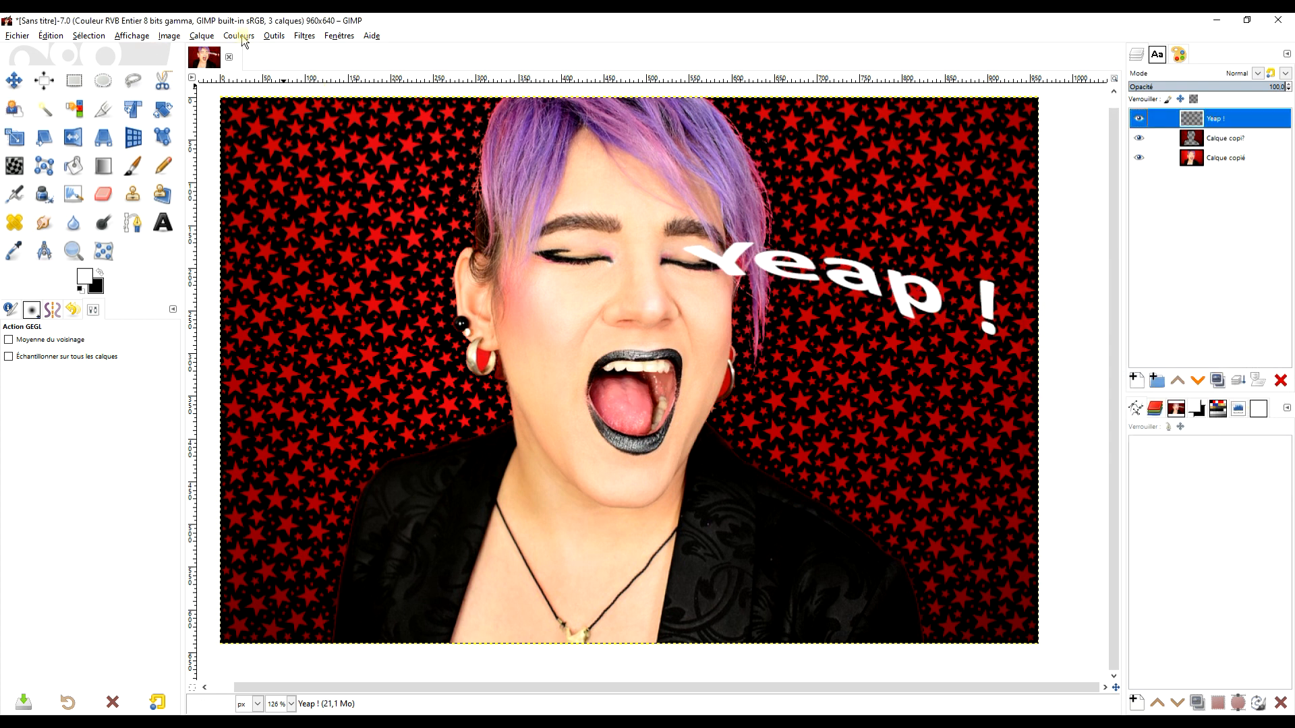
# Crop the "Yeap !" layer to its content and move it down beside the open mouth
pyautogui.click(271, 37)
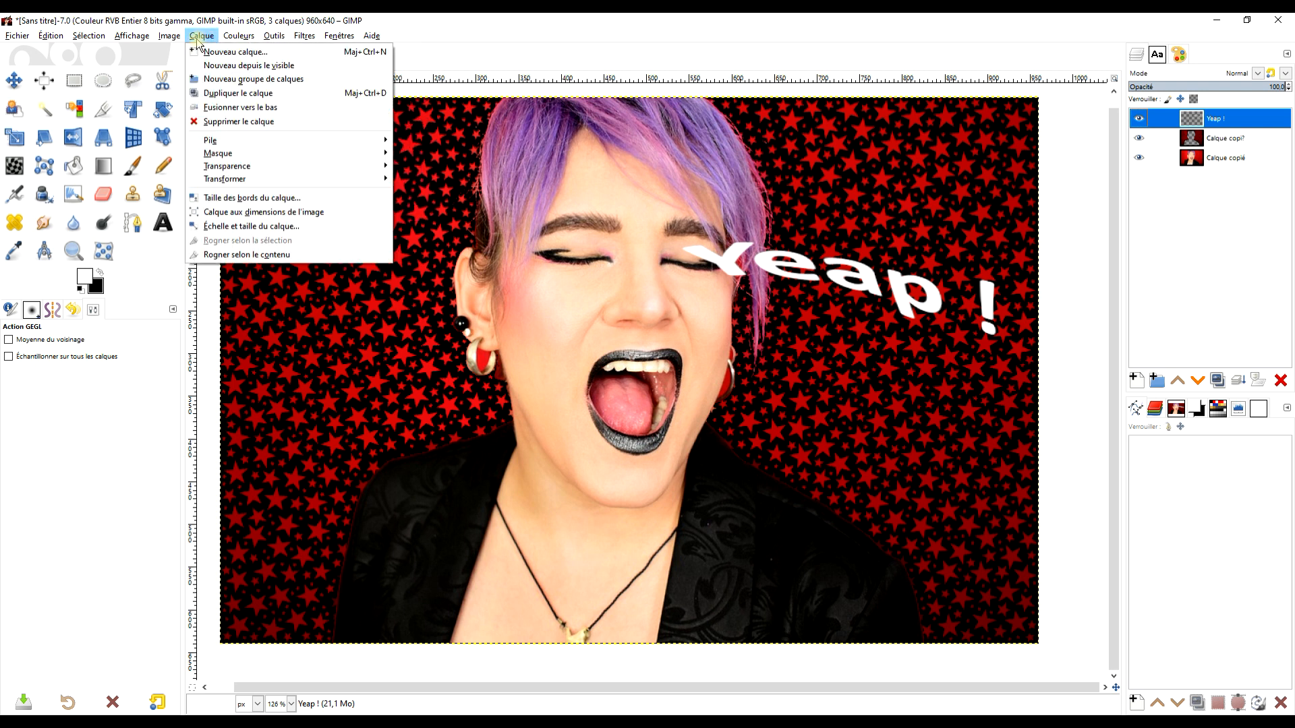
pyautogui.click(254, 259)
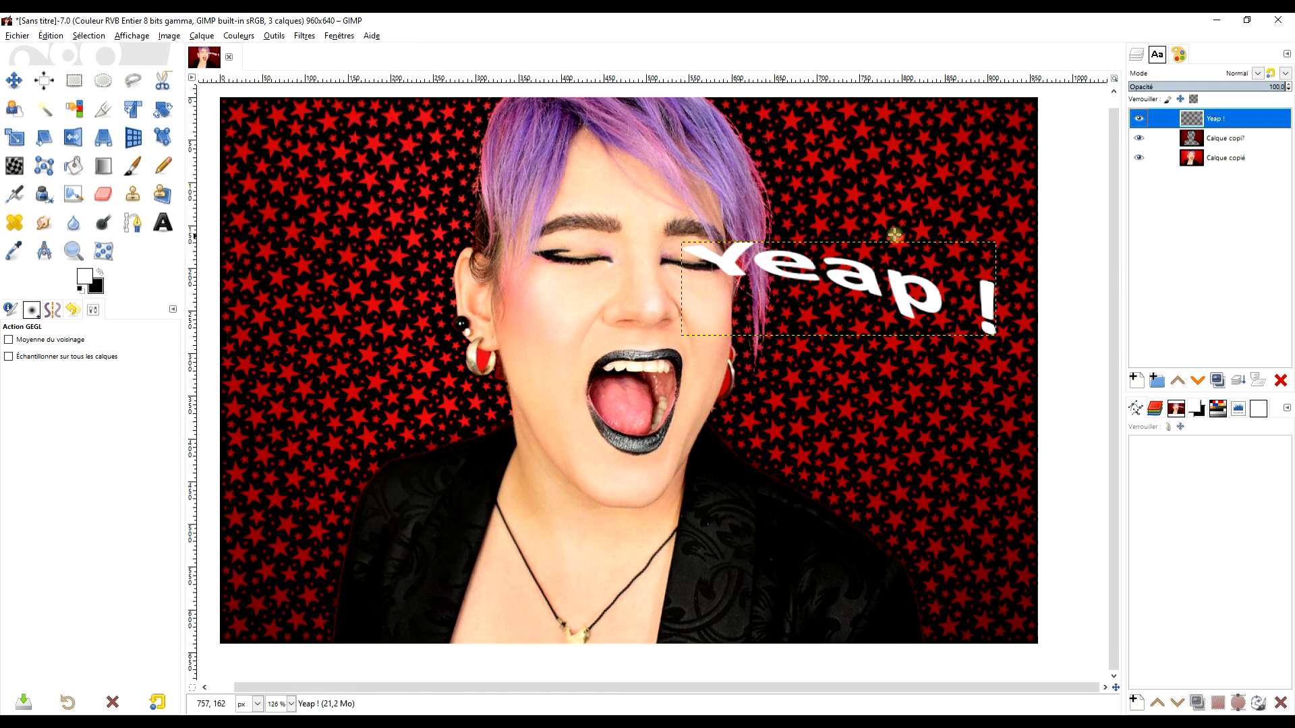
pyautogui.click(14, 80)
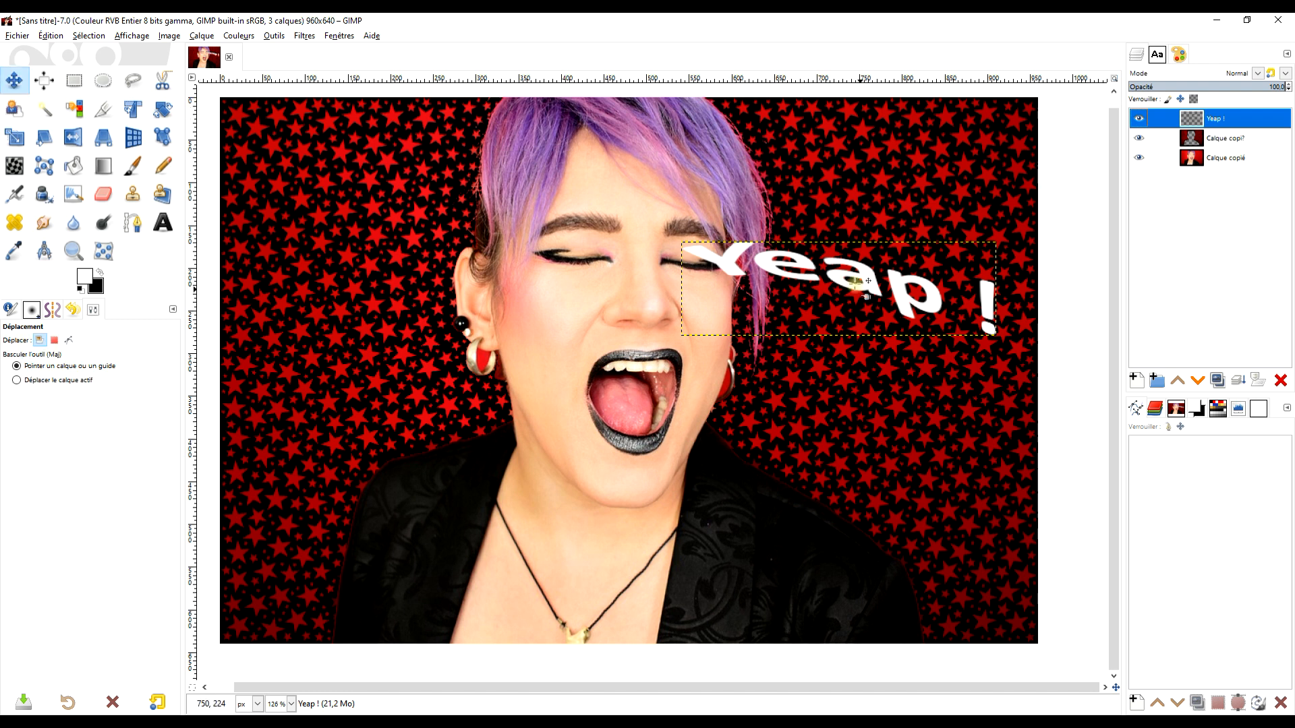
pyautogui.moveTo(869, 300); pyautogui.dragTo(887, 372)
# Enlarge the repositioned "Yeap !" layer to the image dimensions again
pyautogui.rightClick(1196, 122)
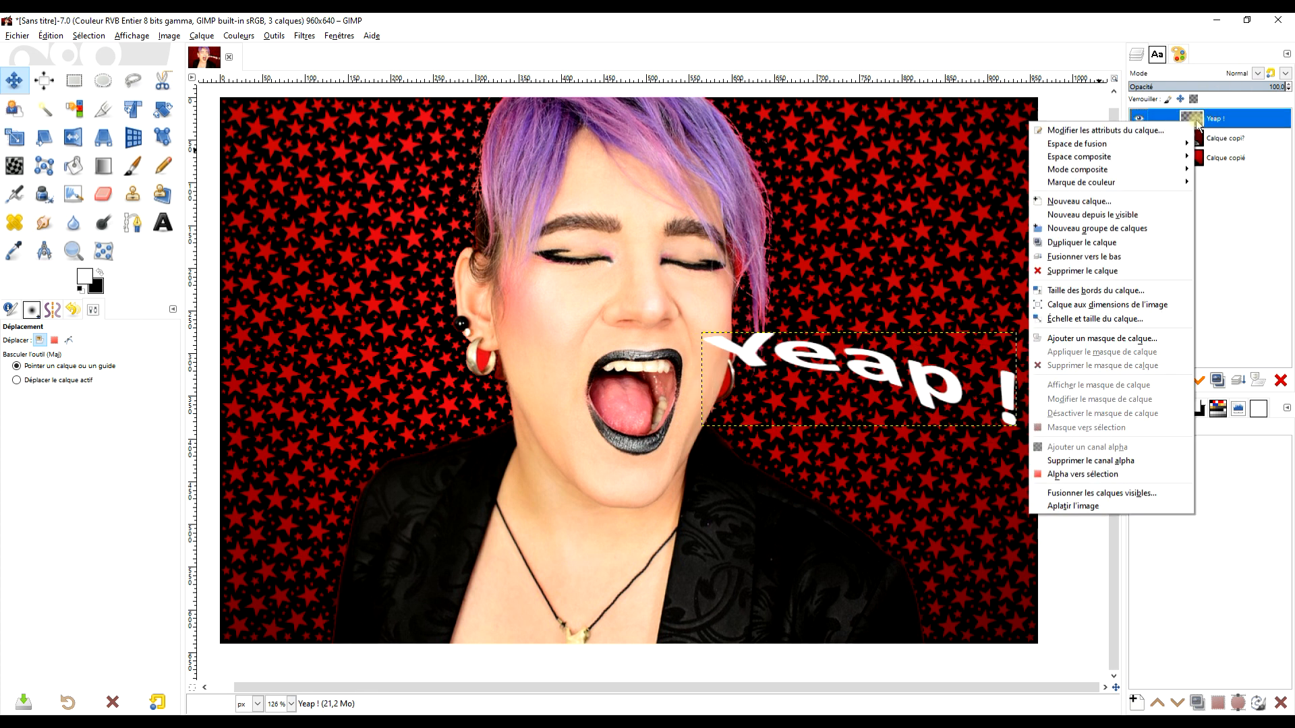
pyautogui.click(1109, 307)
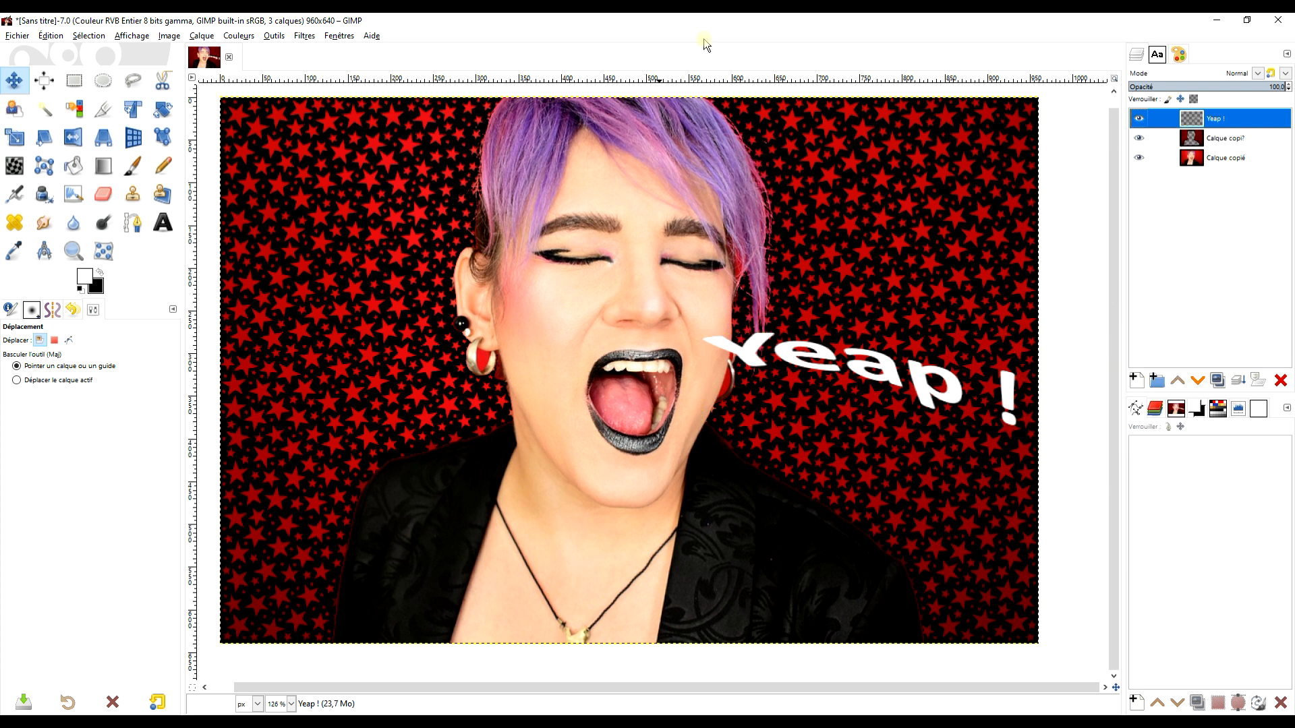
# Start a Long Shadow (Ombre longue) filter on the "Yeap !" layer and set the shadow colour to grey 737373
pyautogui.click(302, 37)
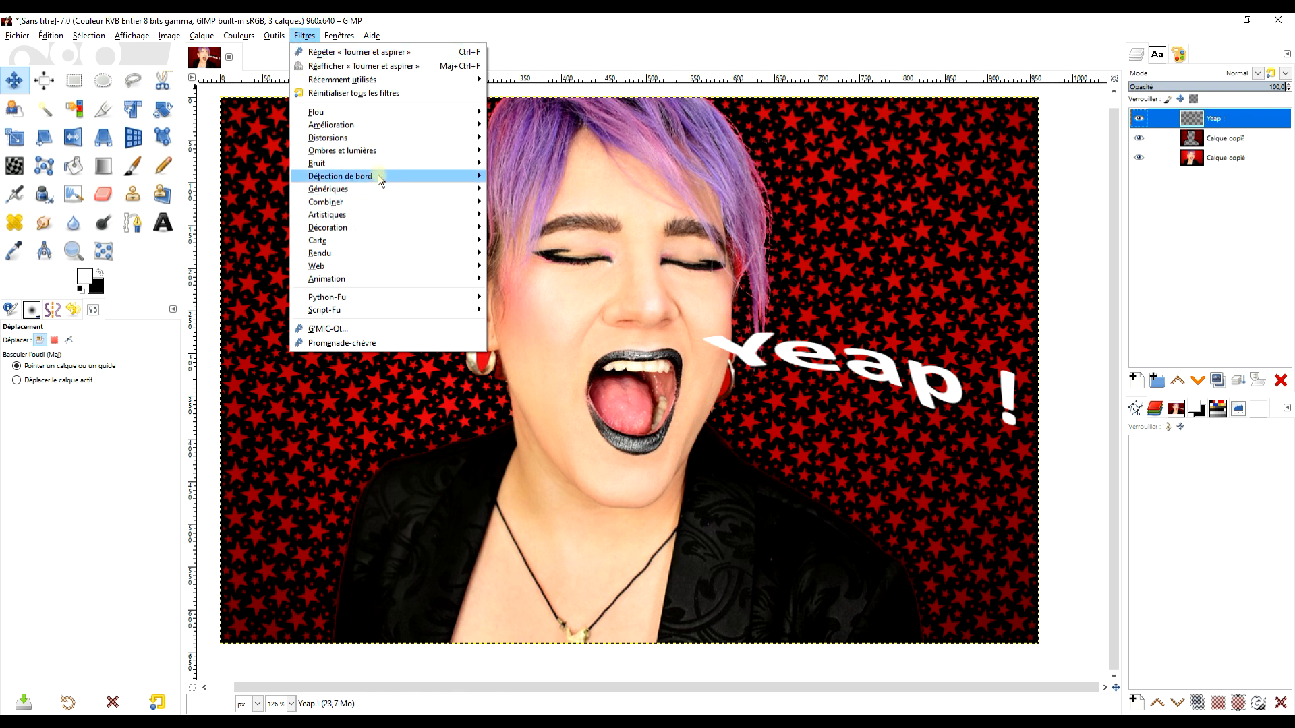
pyautogui.moveTo(381, 160)
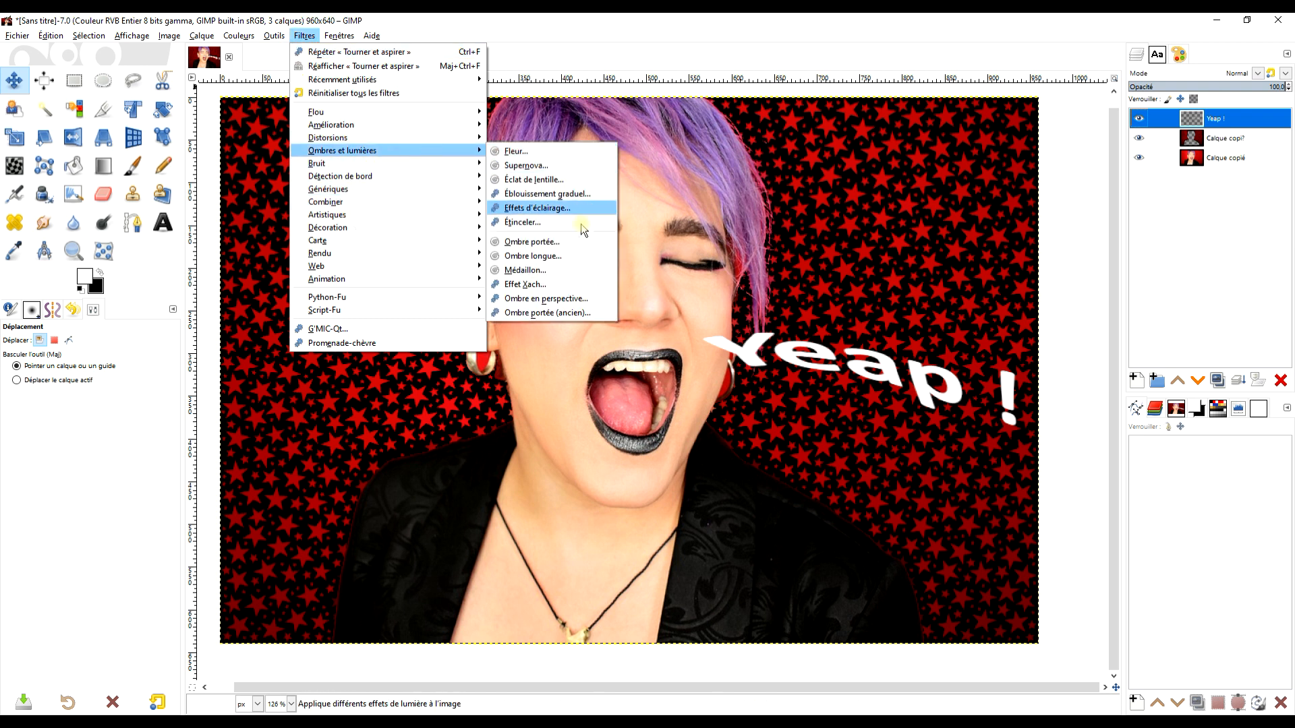
pyautogui.click(530, 256)
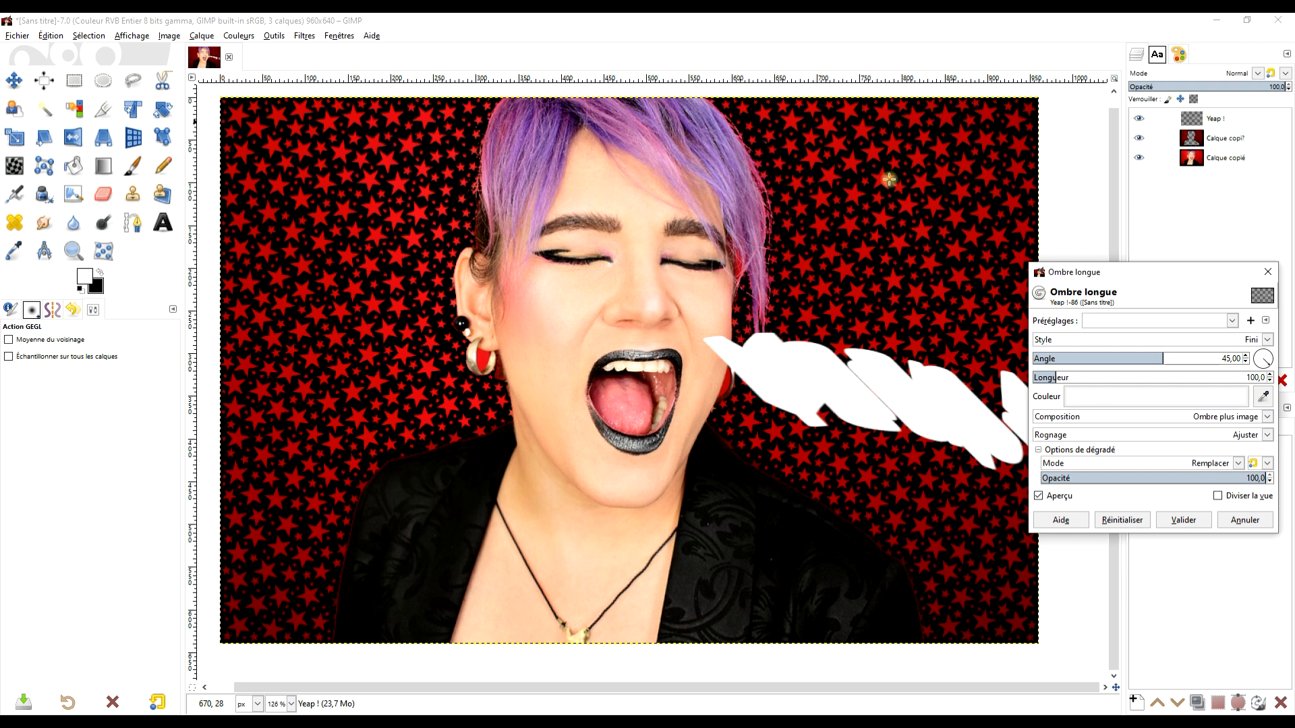
pyautogui.click(1092, 396)
pyautogui.moveTo(1004, 396); pyautogui.dragTo(938, 402)
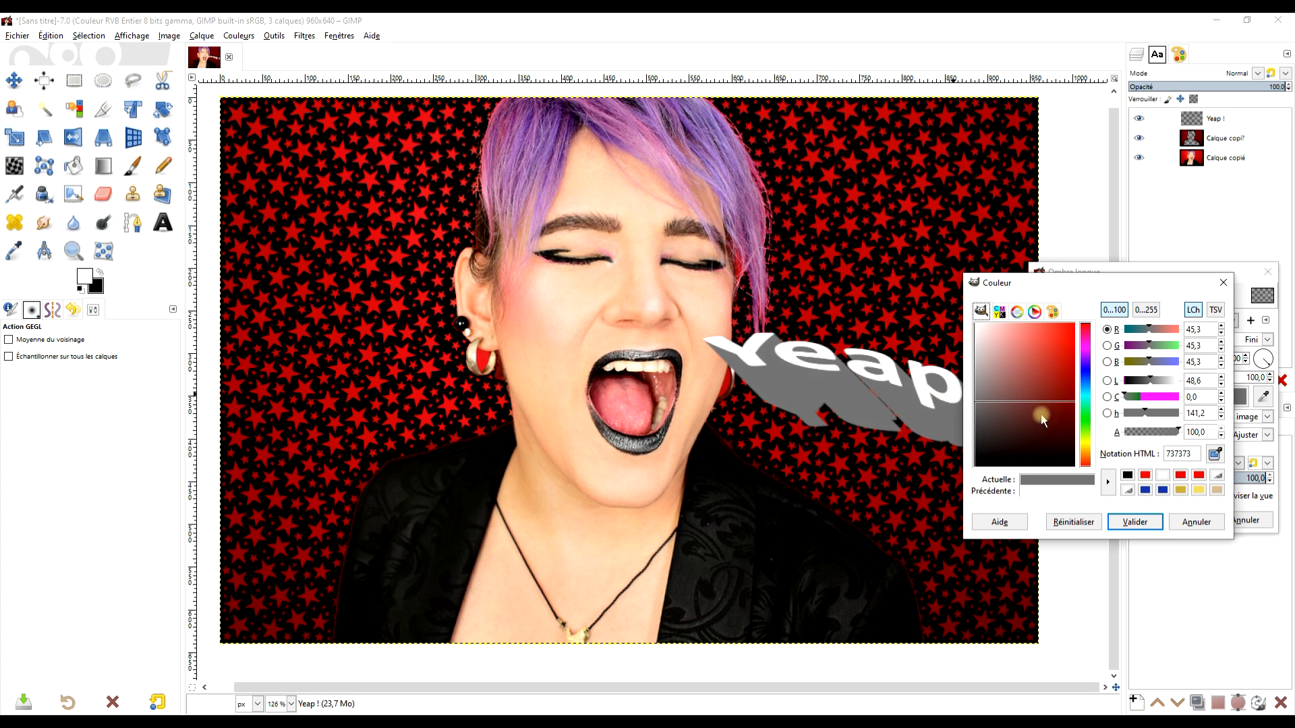
pyautogui.click(1120, 522)
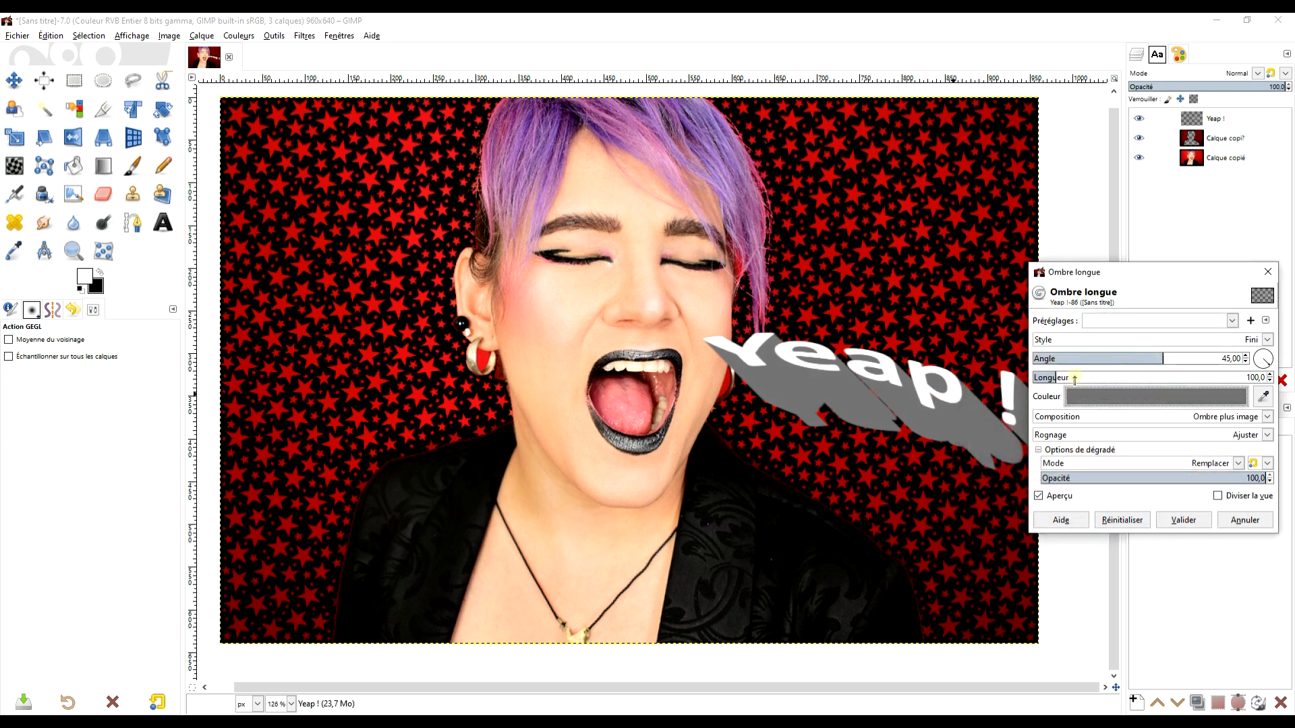
# Set the long shadow's length to 11.6 and its angle to 40.65, and apply the filter
pyautogui.moveTo(1055, 377); pyautogui.dragTo(1036, 376)
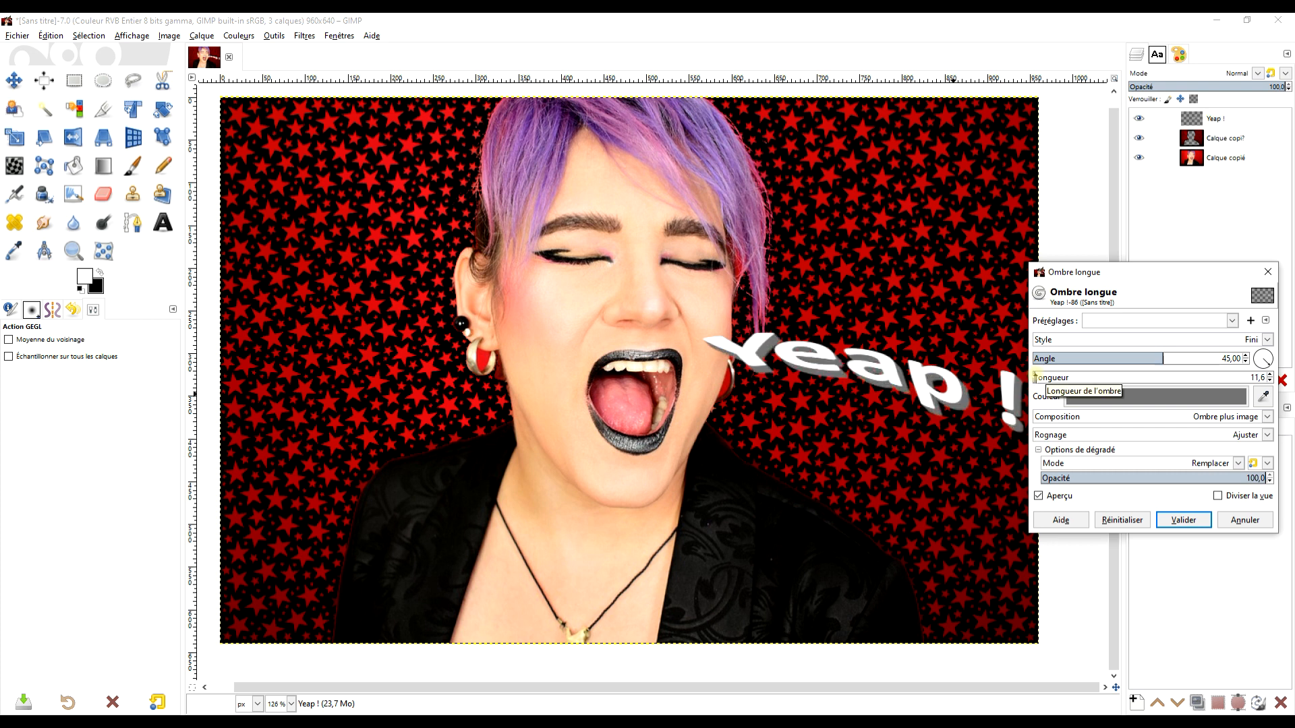
pyautogui.moveTo(1164, 358); pyautogui.dragTo(1161, 358)
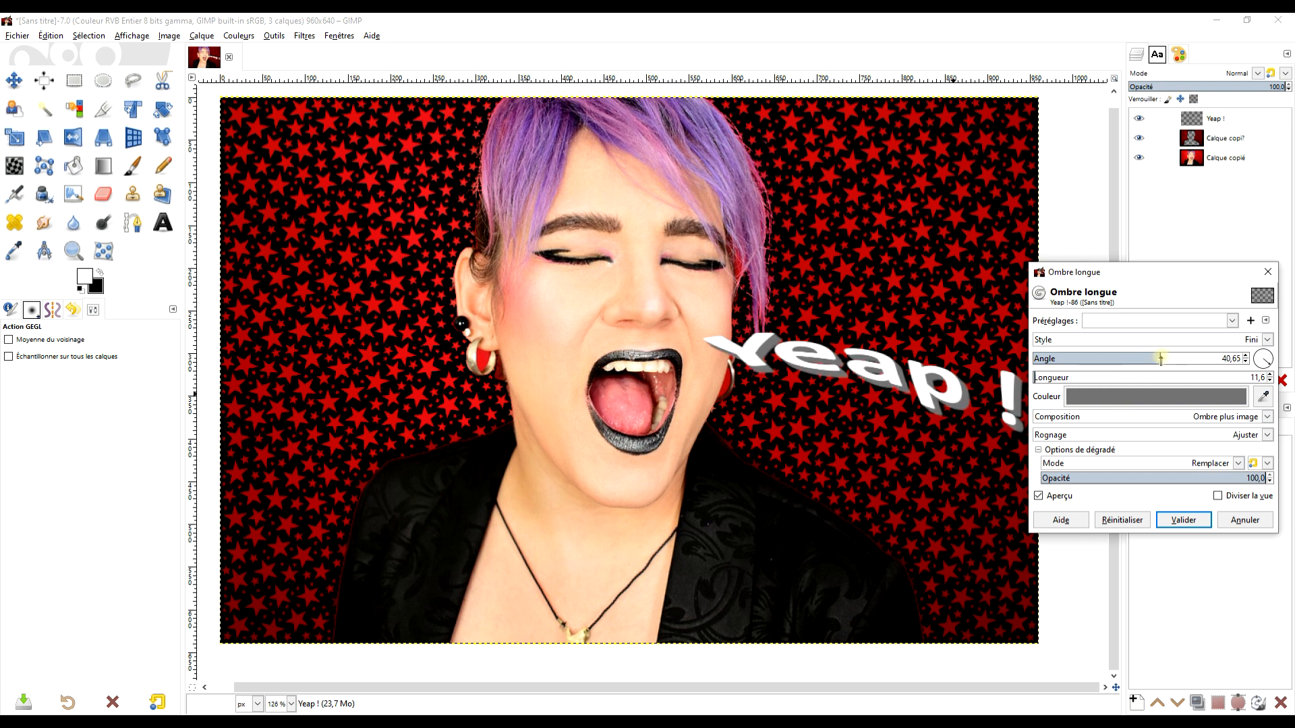
pyautogui.click(1037, 378)
pyautogui.moveTo(1037, 379); pyautogui.dragTo(1035, 378)
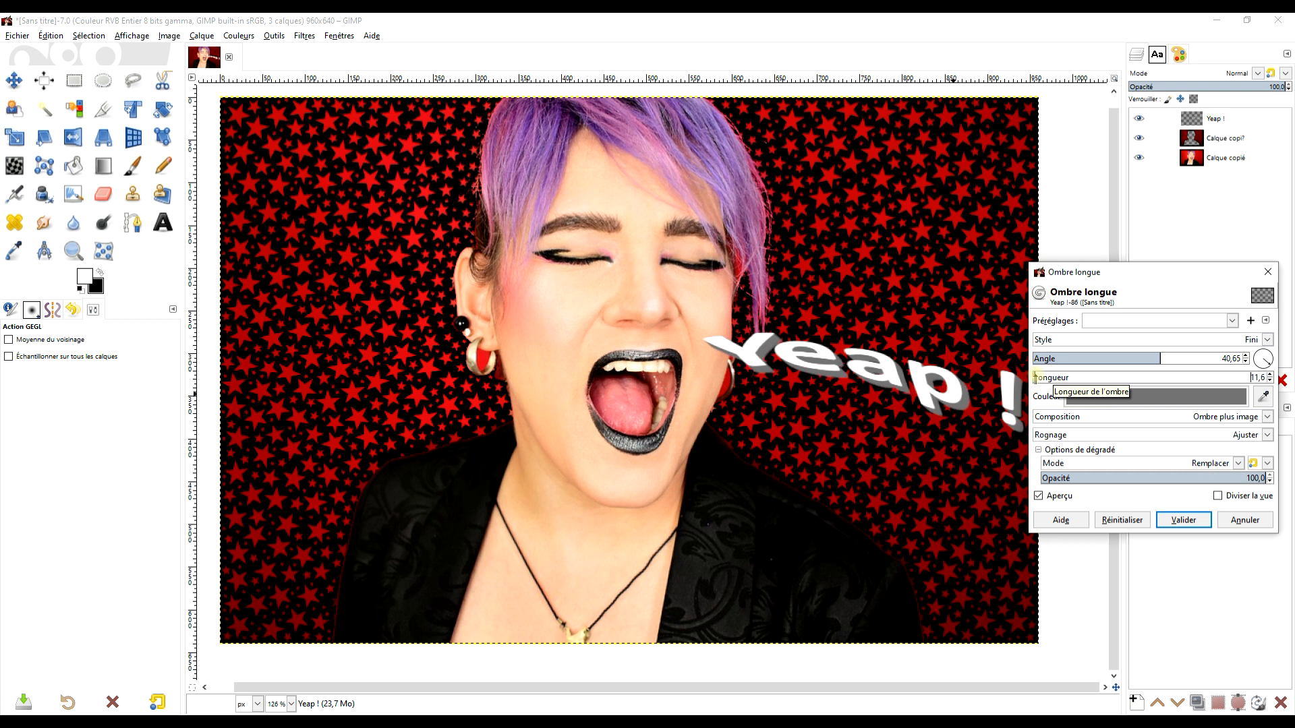
pyautogui.click(1185, 521)
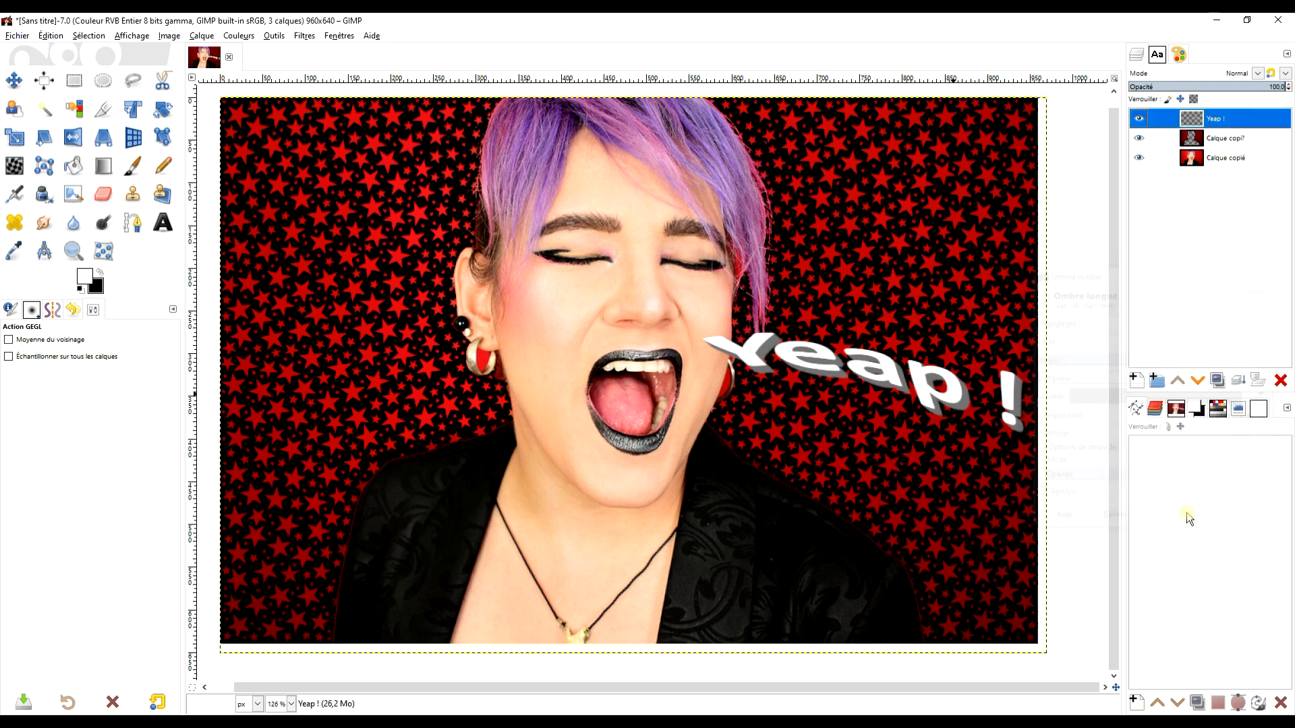
# Start colorizing the "Yeap !" layer (Colorier) and pick a yellow-green colour with hue 0.1848
pyautogui.click(236, 37)
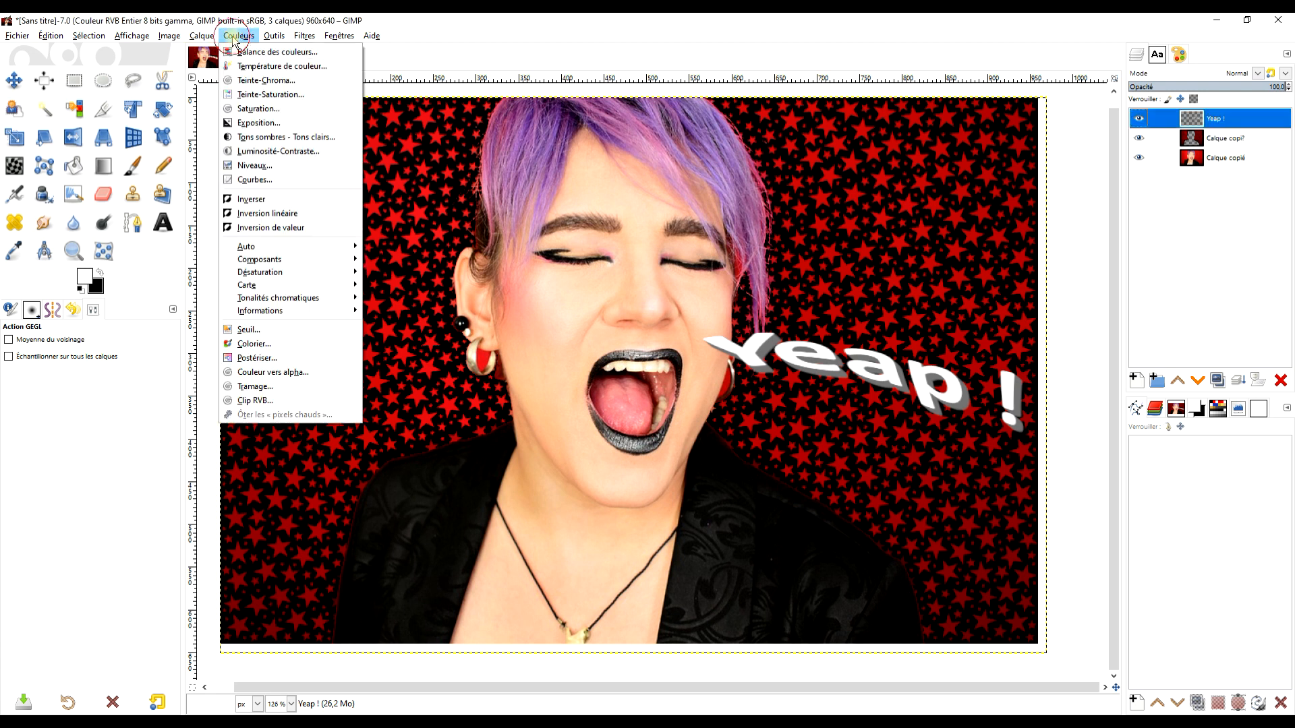
pyautogui.click(294, 351)
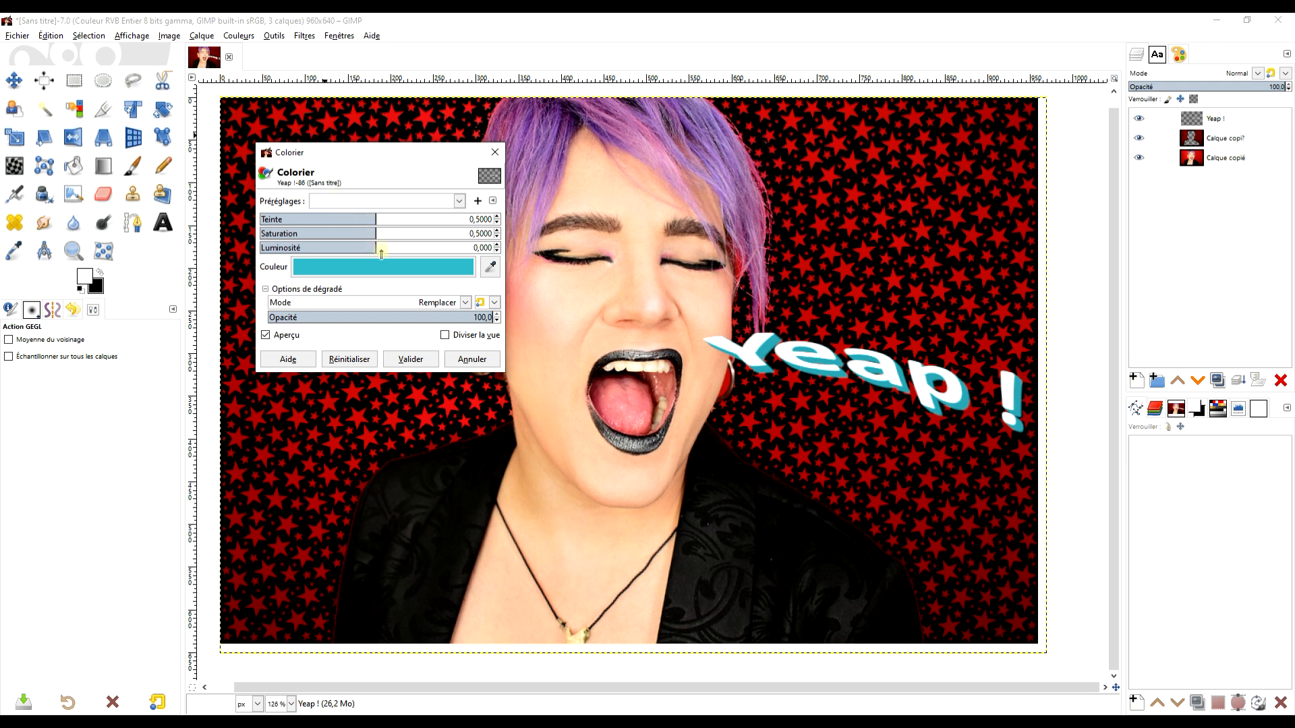
pyautogui.click(413, 266)
pyautogui.click(409, 310)
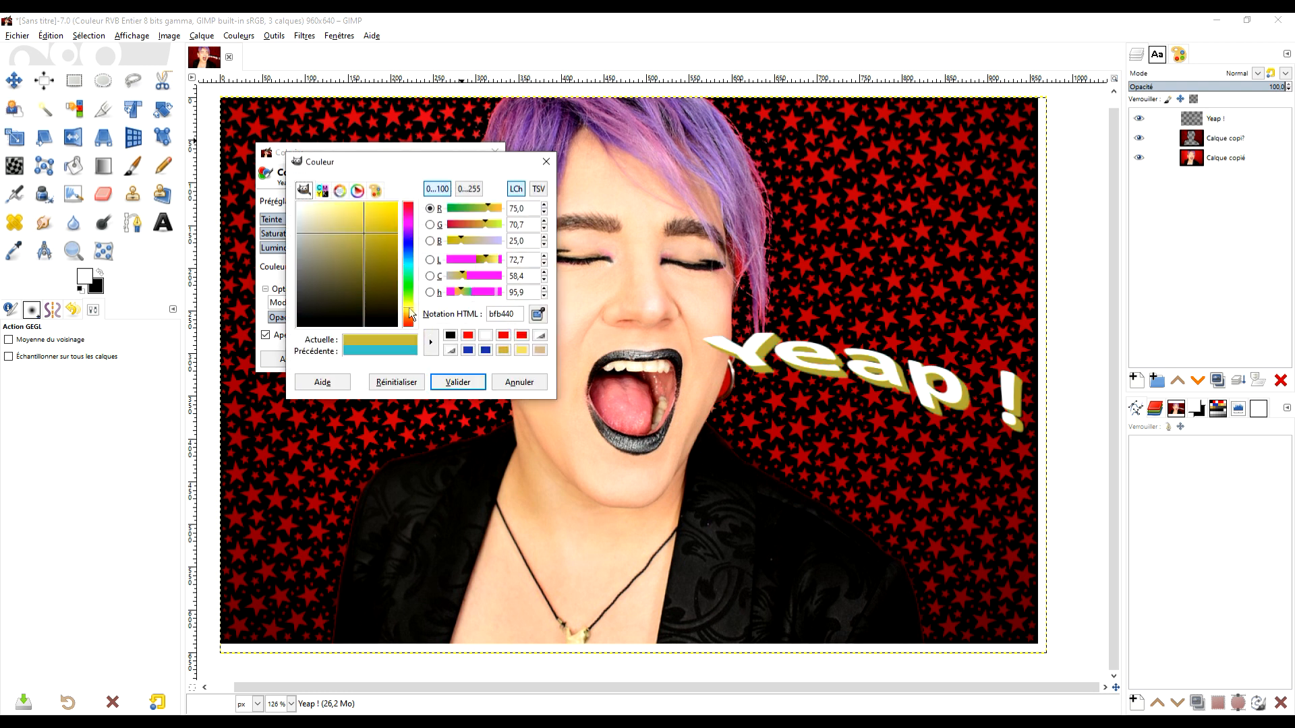
pyautogui.moveTo(409, 318); pyautogui.dragTo(409, 301)
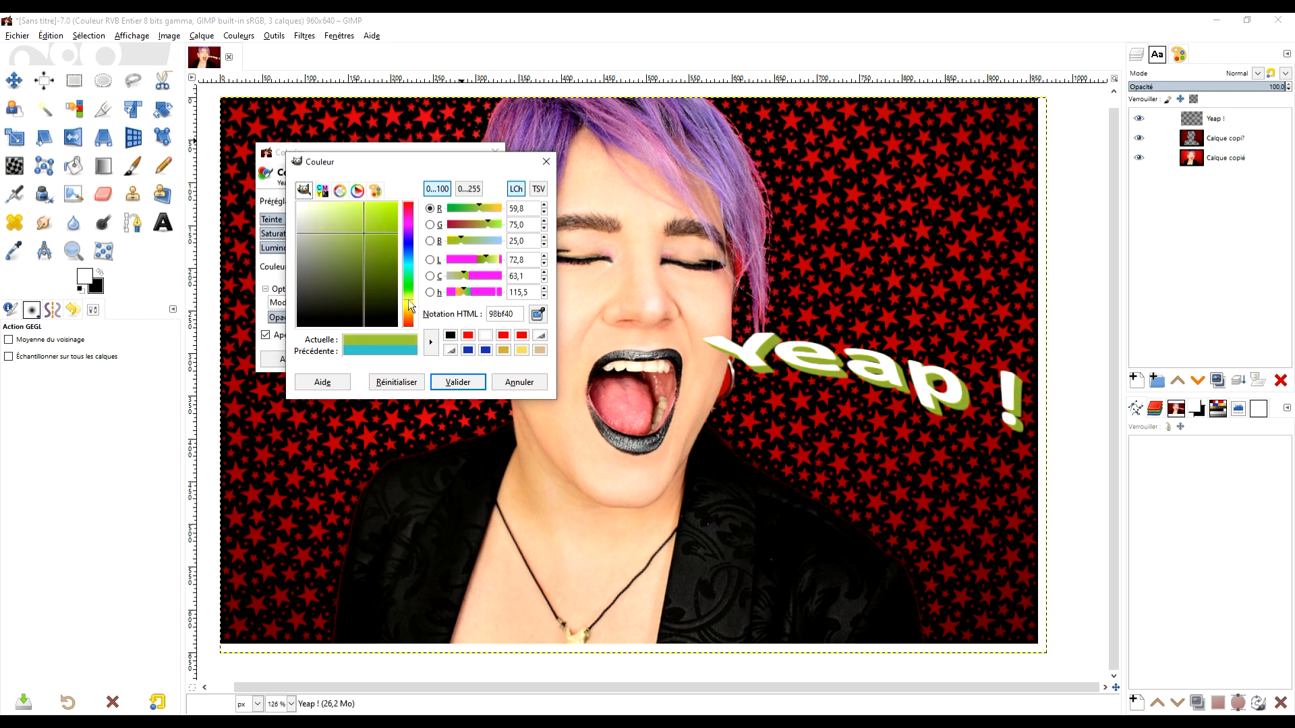
pyautogui.click(458, 381)
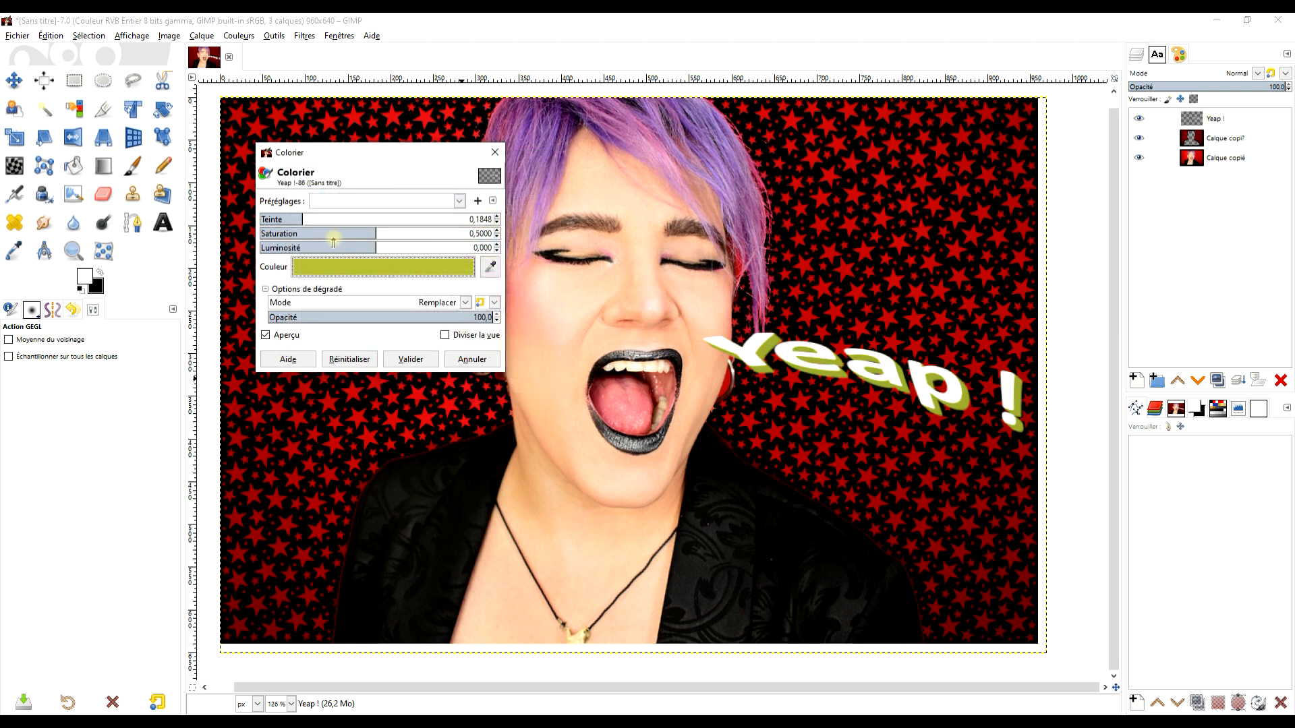
# Tune the colorization to golden yellow with hue 0.1329, saturation 0.7543 and lightness -0.006, and apply it
pyautogui.moveTo(377, 248); pyautogui.dragTo(392, 249)
pyautogui.moveTo(293, 220); pyautogui.dragTo(292, 219)
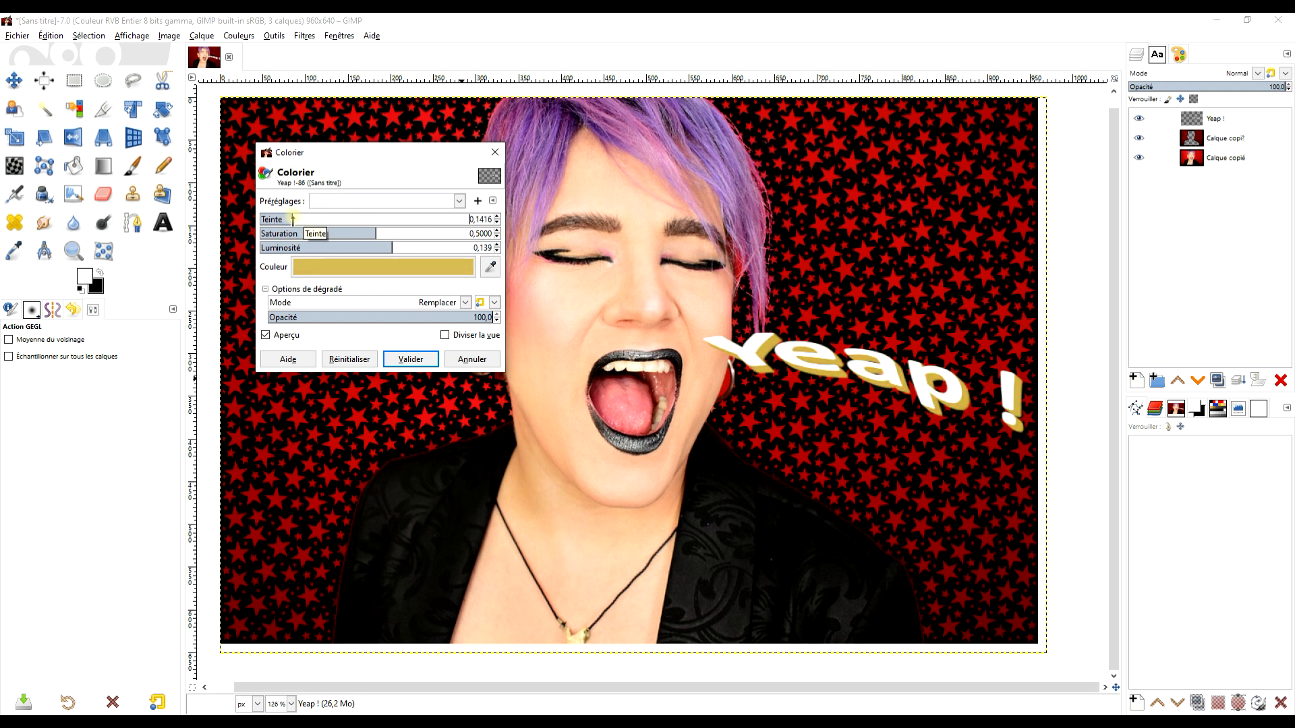
pyautogui.moveTo(376, 234)
pyautogui.mouseDown()
pyautogui.moveTo(444, 233)
pyautogui.moveTo(351, 248)
pyautogui.moveTo(375, 246)
pyautogui.mouseUp()
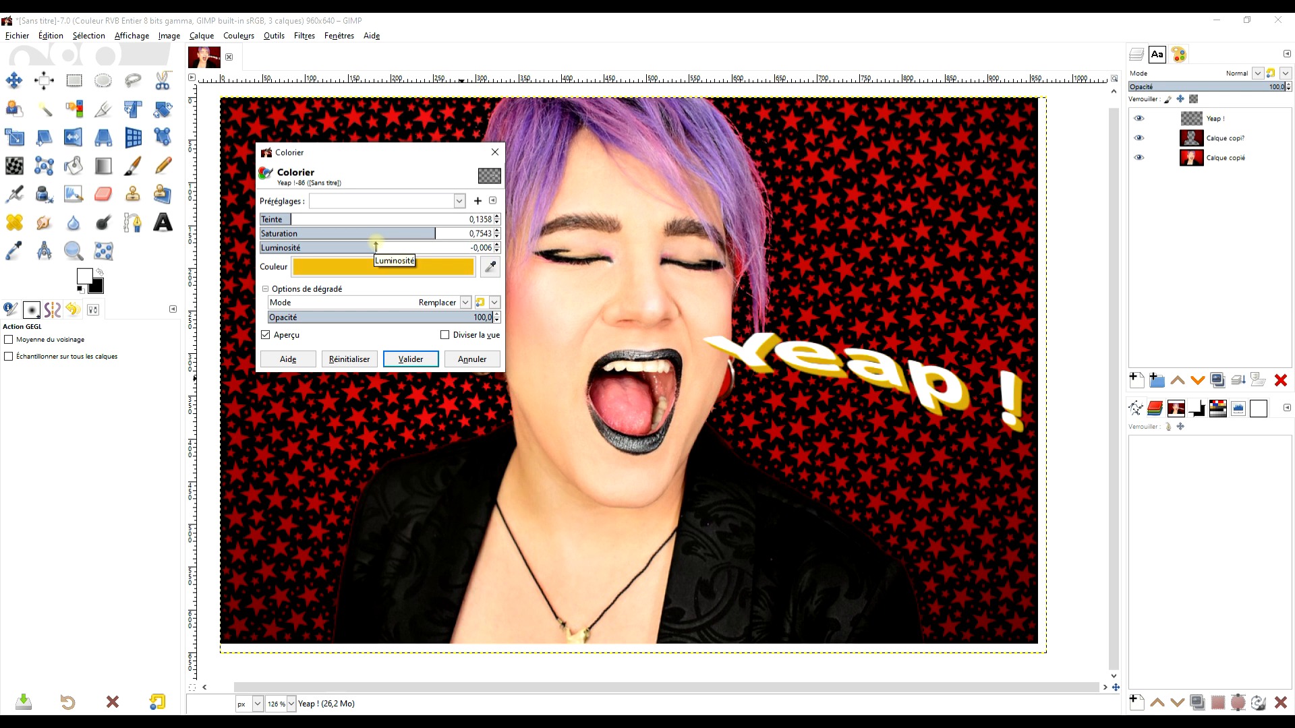
pyautogui.moveTo(289, 220); pyautogui.dragTo(291, 219)
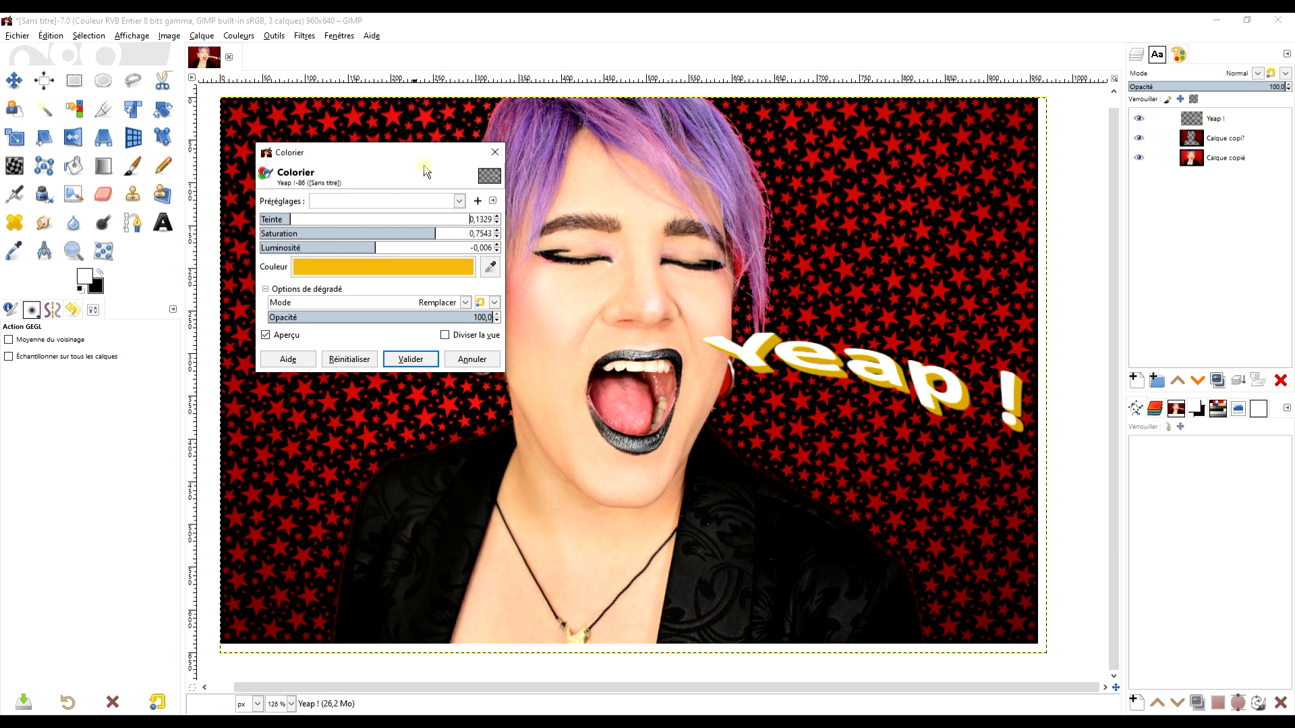
pyautogui.click(412, 359)
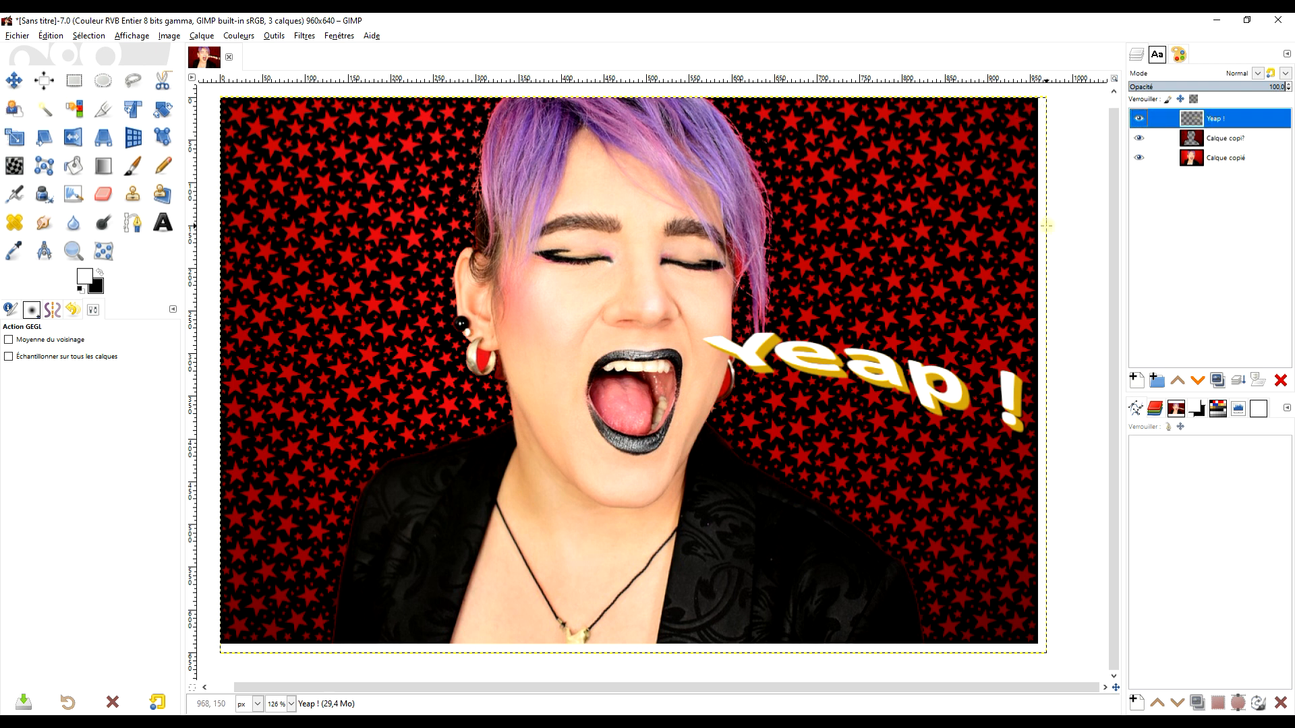
# Fit the shadowed and colorized "Yeap !" layer to the image dimensions
pyautogui.rightClick(1187, 118)
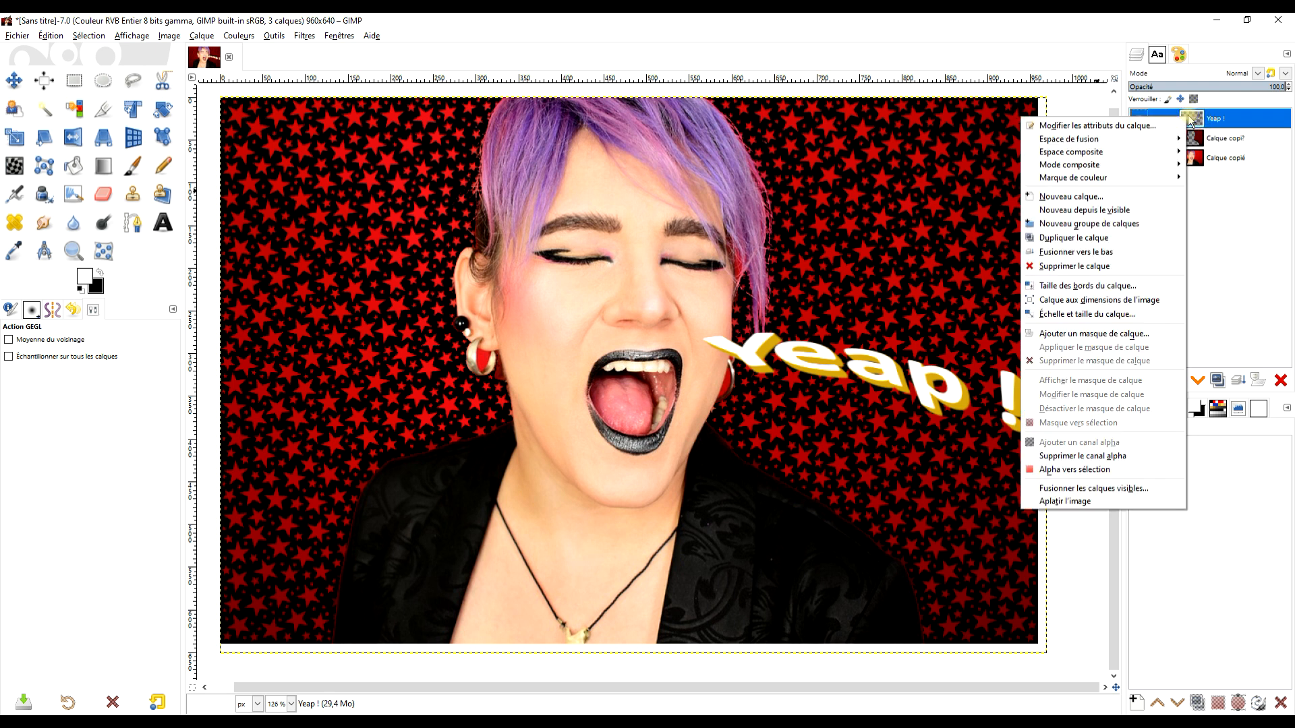
pyautogui.click(1123, 300)
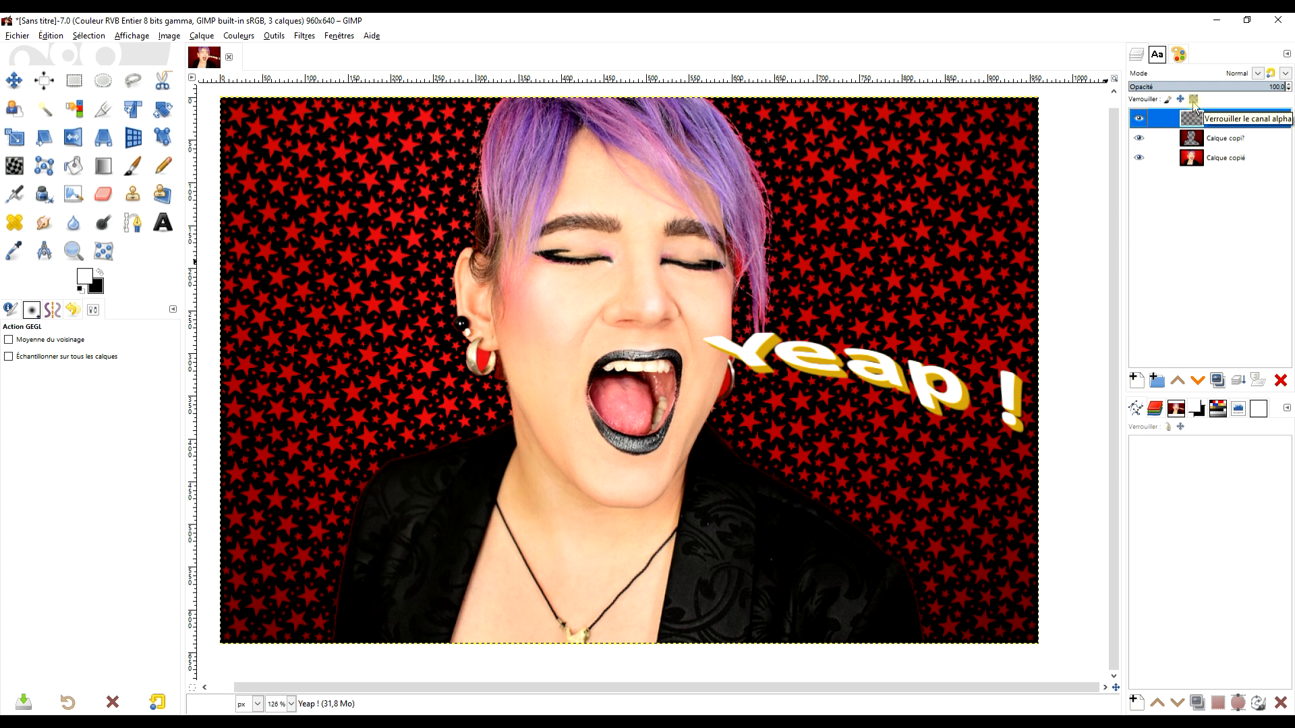